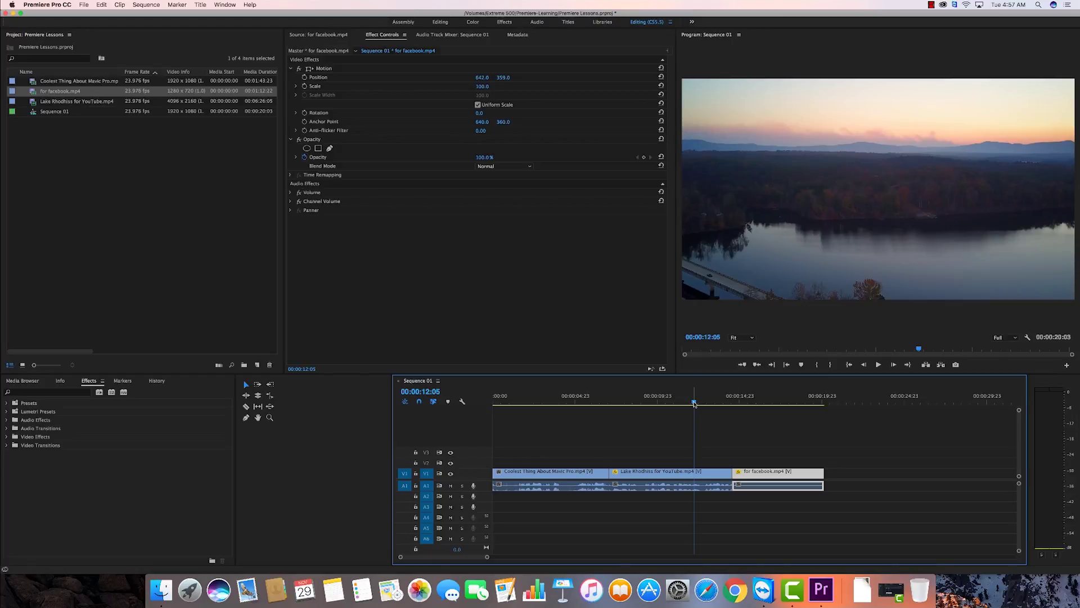
Mute the A1 audio track while scrubbing through the clips, ending back near the start
drag(694, 403, 633, 406)
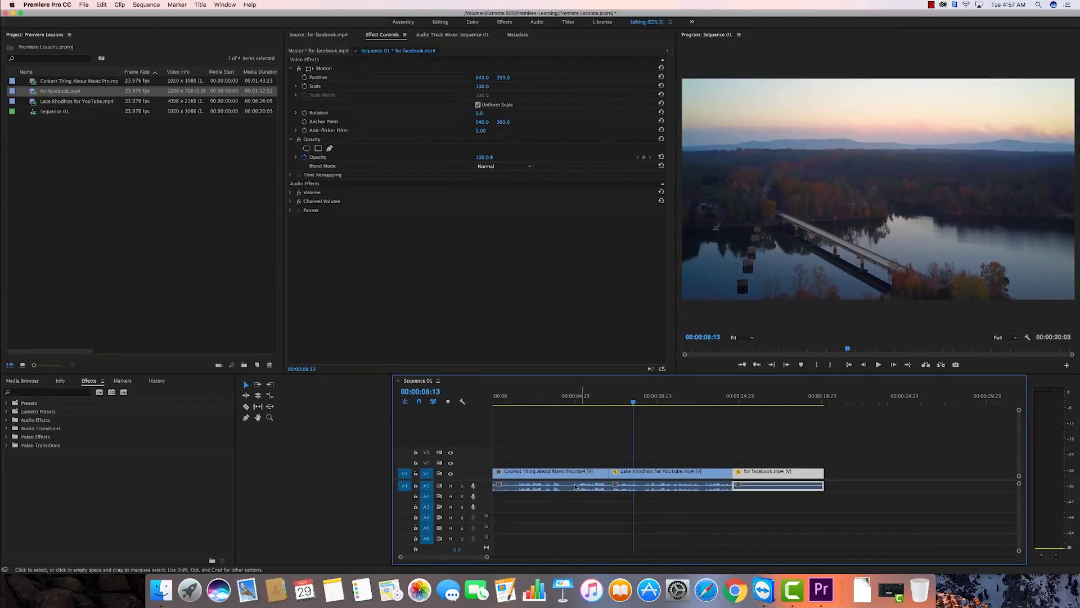
click(451, 486)
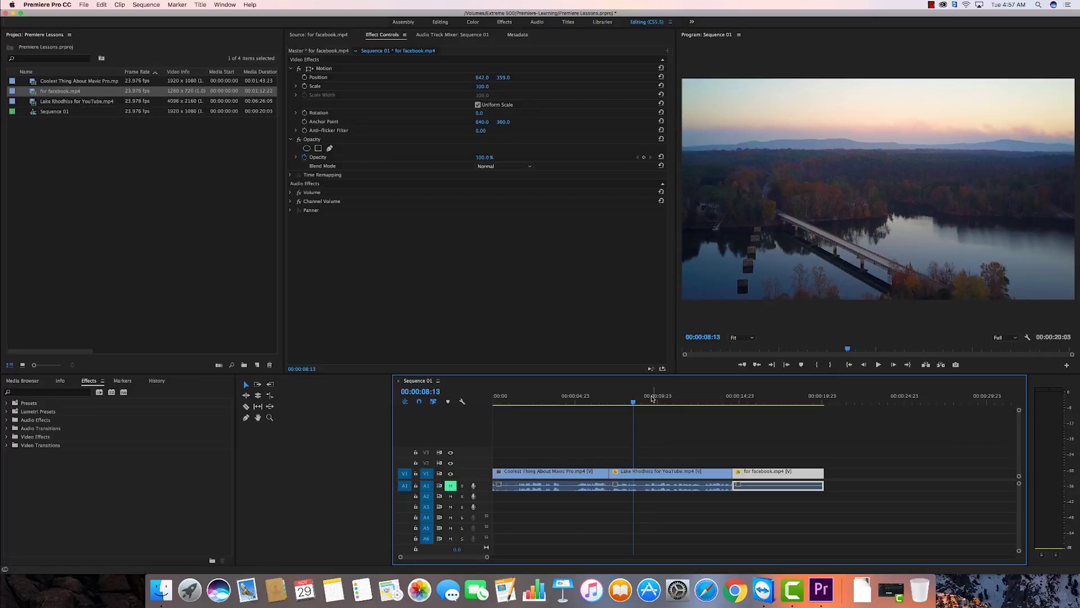
mouse_move(634, 401)
mouse_down()
mouse_move(551, 403)
mouse_move(737, 403)
mouse_move(629, 402)
mouse_up()
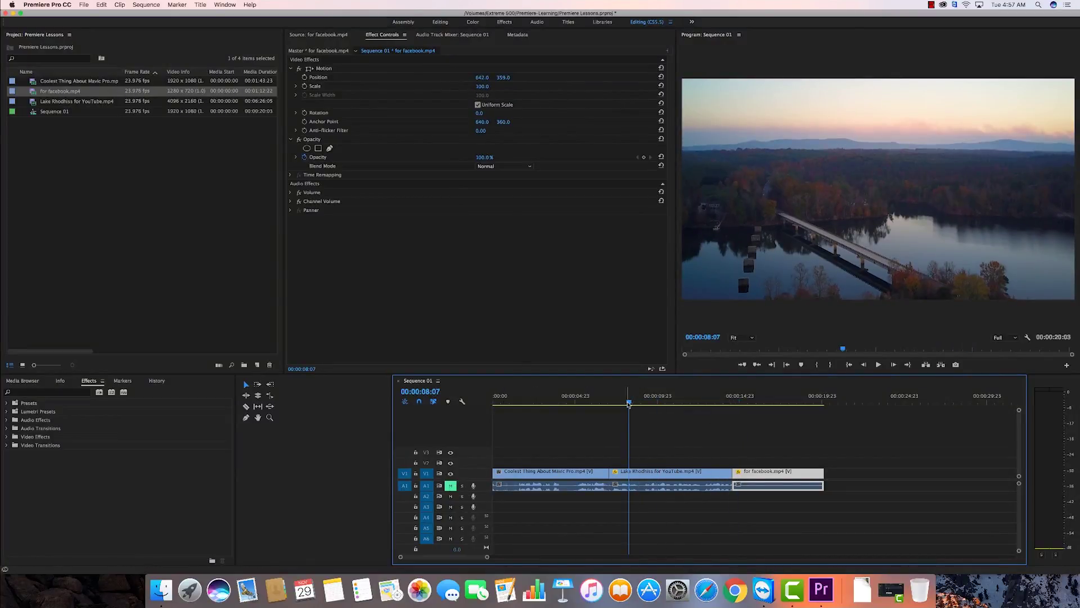
drag(636, 401, 487, 405)
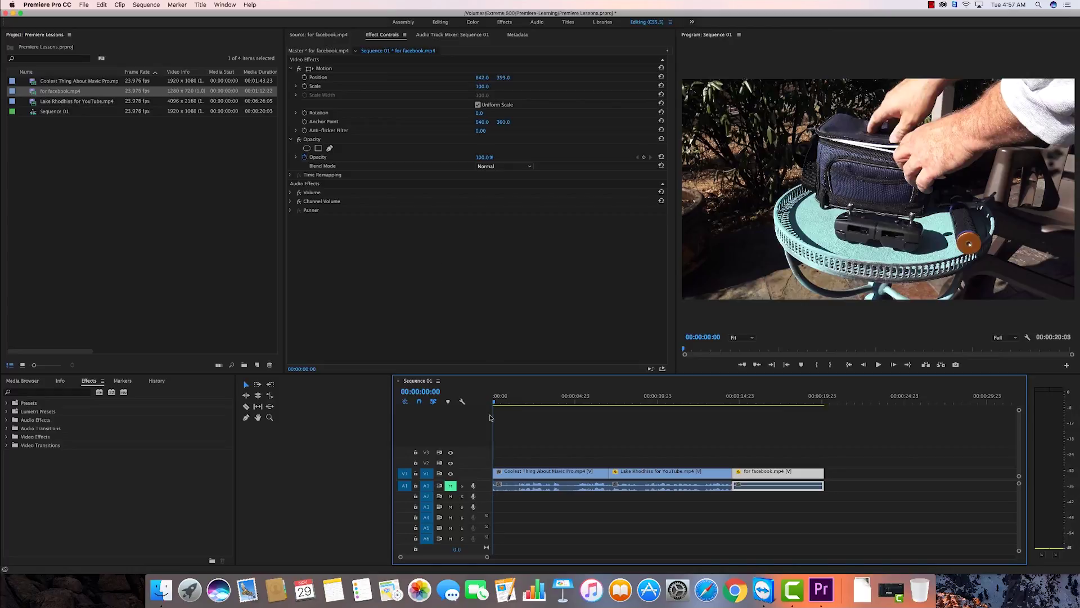
Preview the cuts into the lake and sunset clips, then save the Premiere Lessons project
click(572, 396)
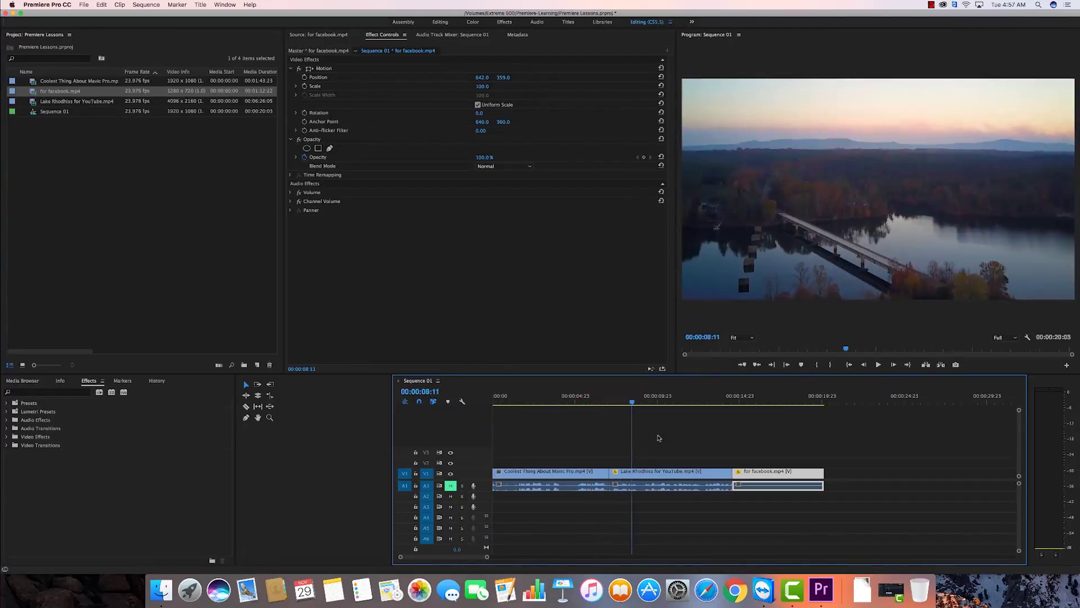
key(l)
key(k)
key(j)
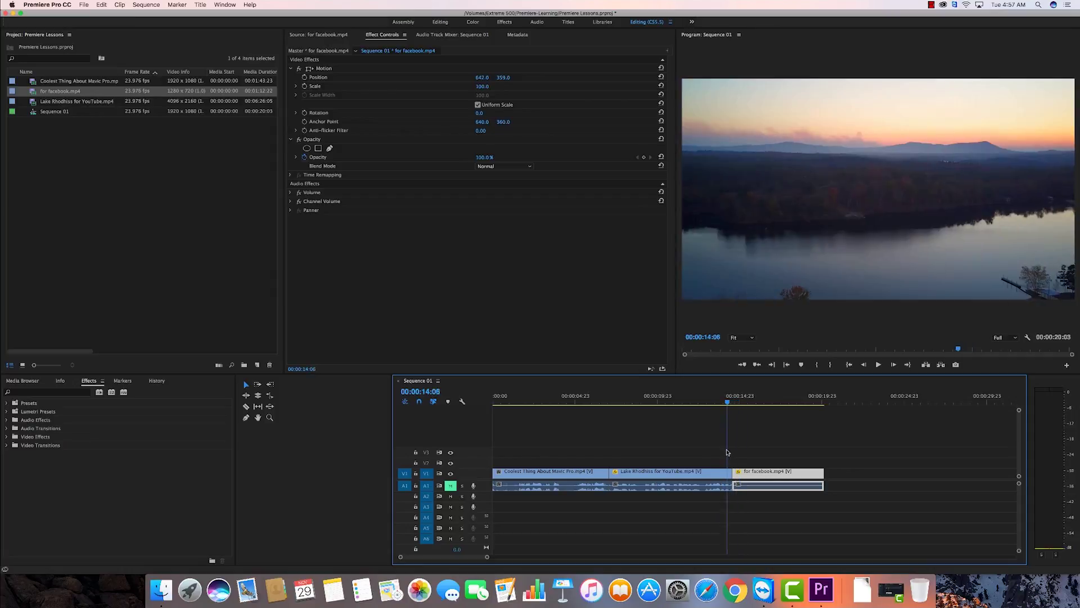
key(l)
drag(740, 453, 605, 455)
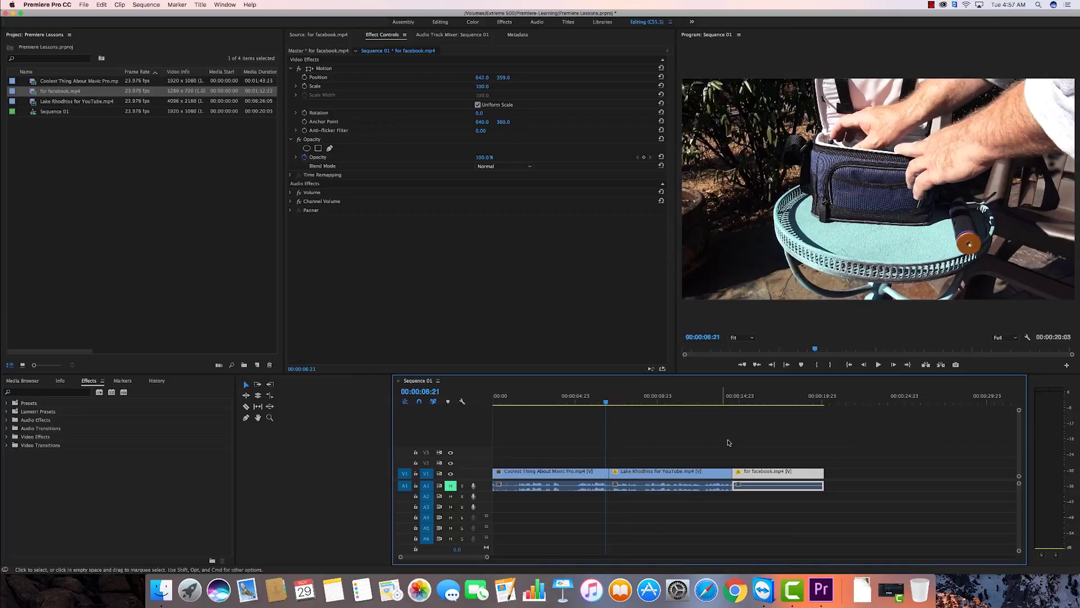
click(878, 365)
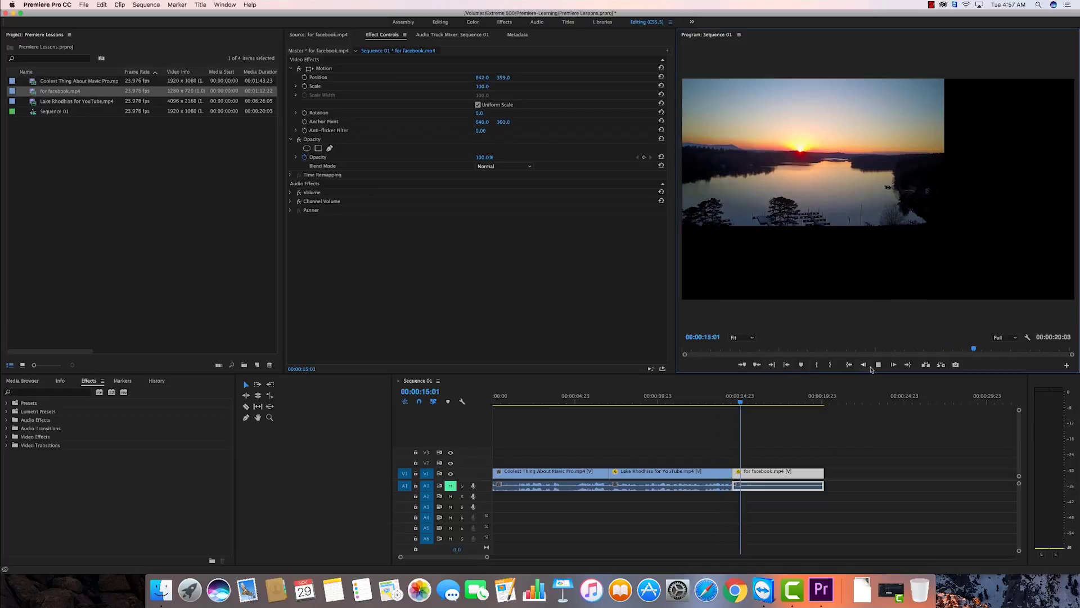
click(878, 364)
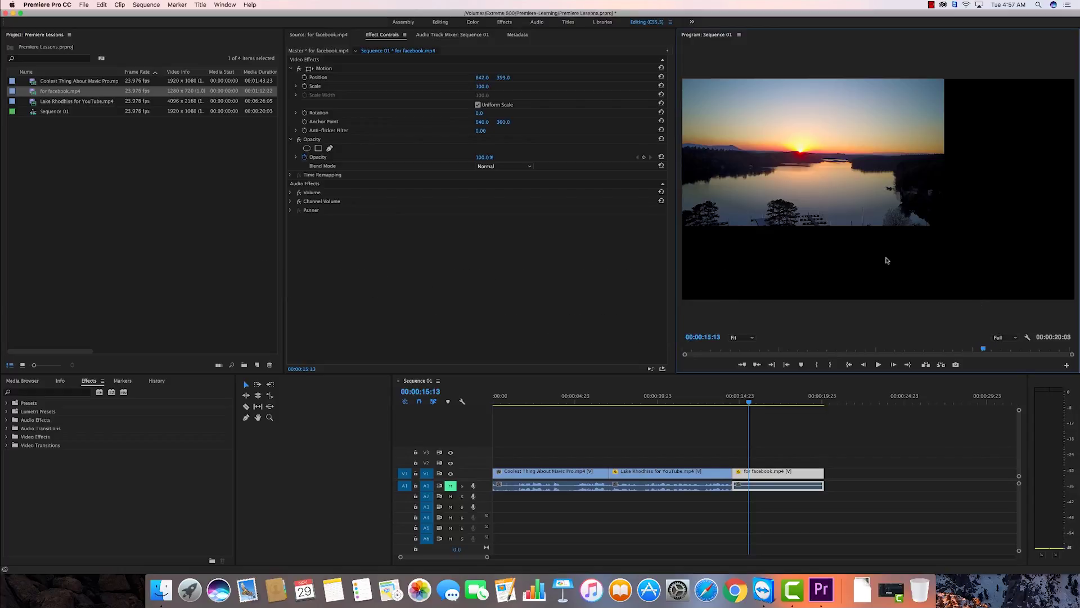
key(super+s)
click(1004, 338)
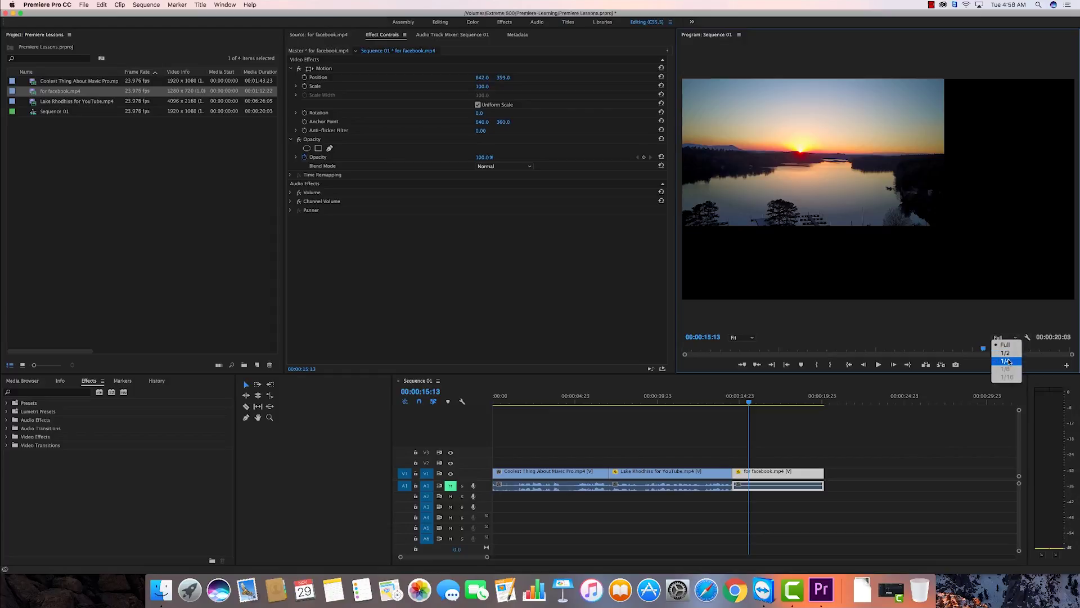
click(1009, 362)
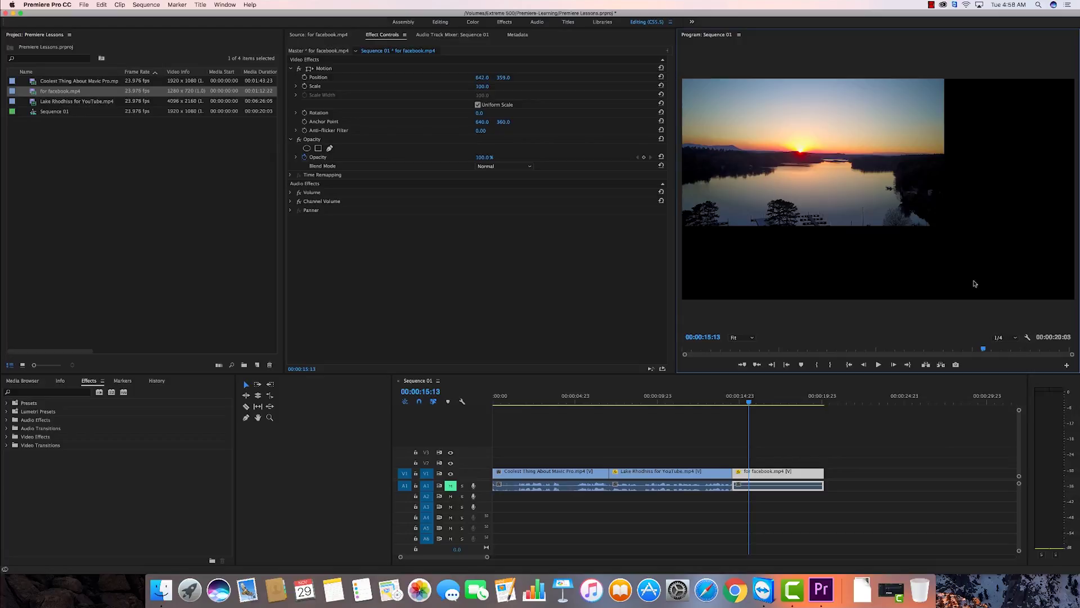
click(1027, 338)
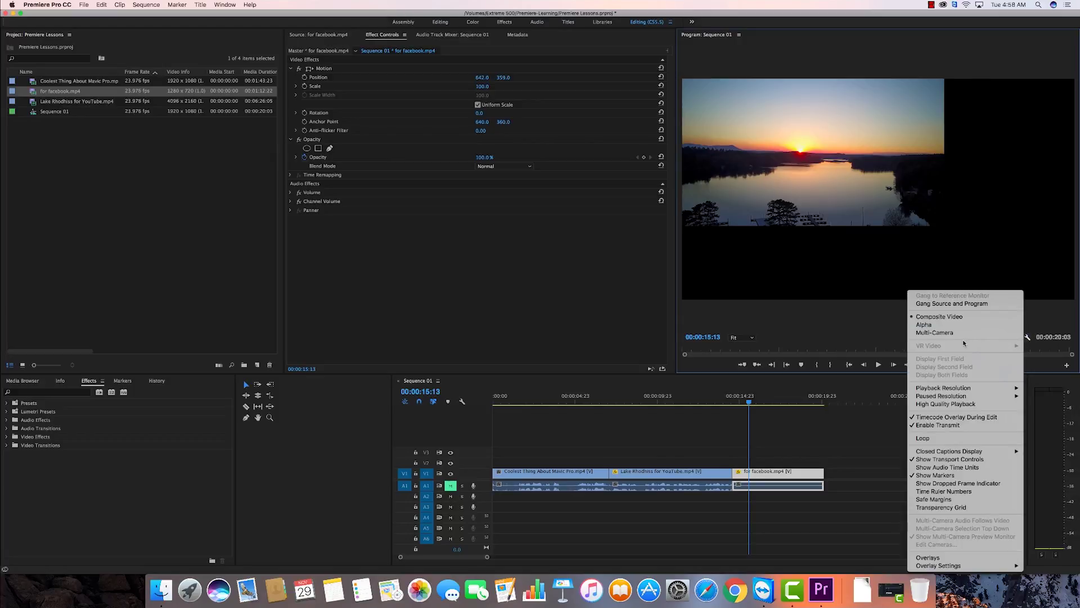
mouse_move(943, 390)
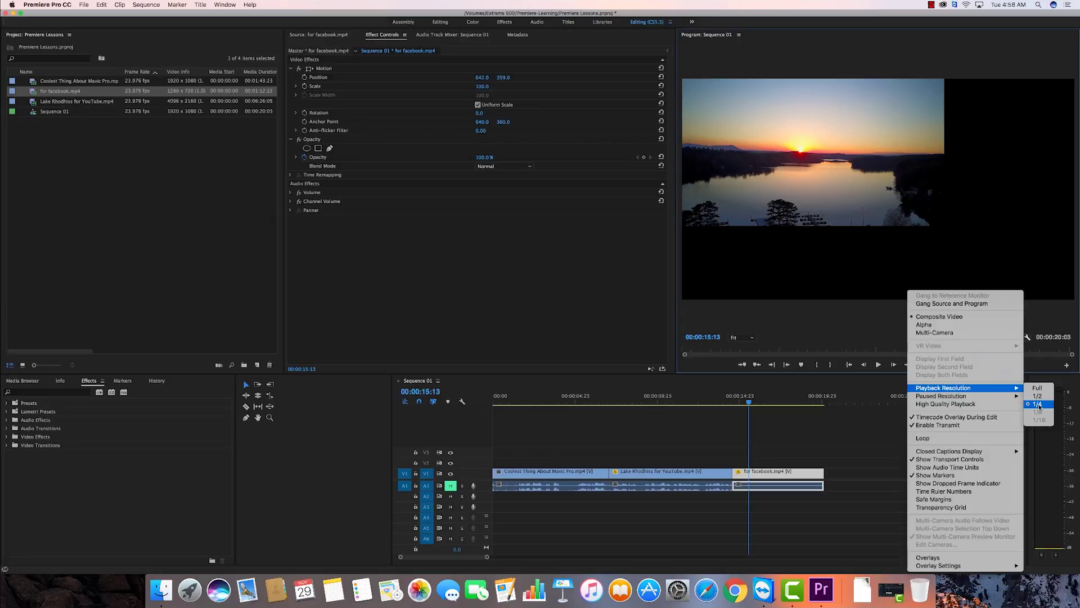
mouse_move(997, 398)
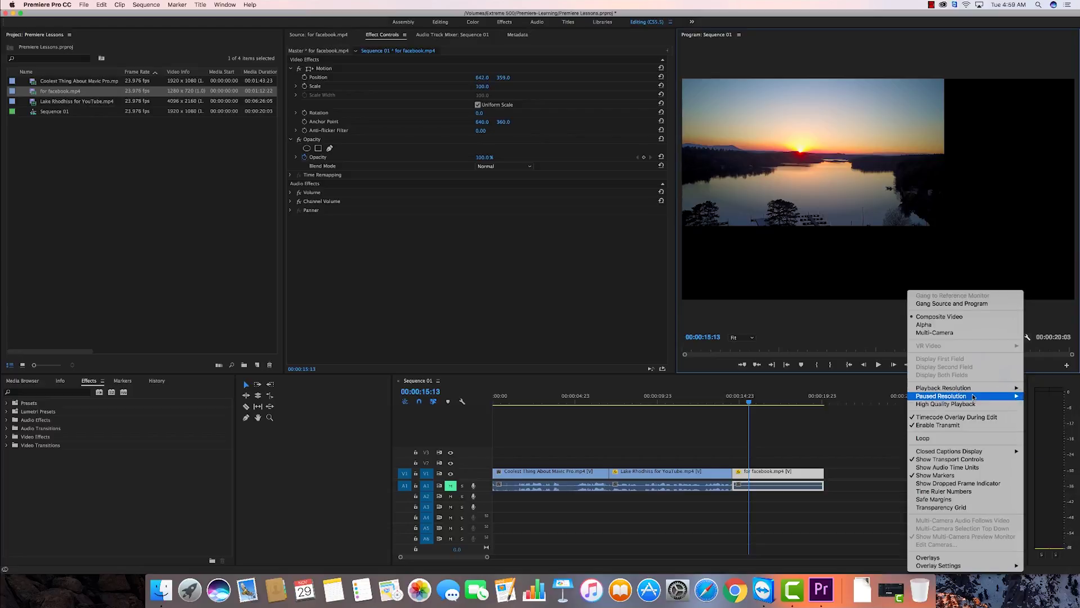
click(837, 323)
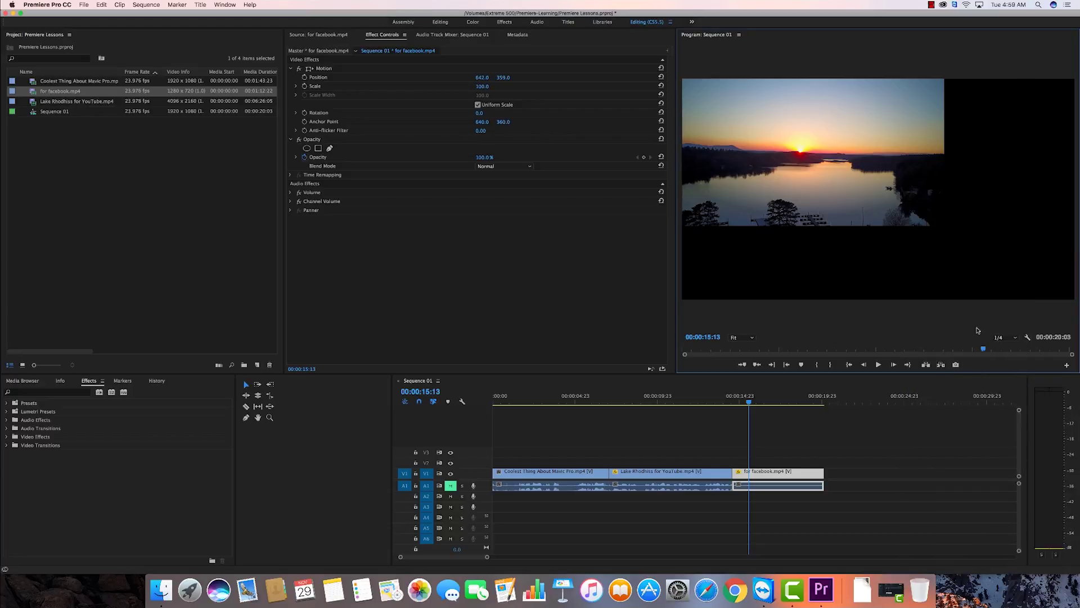
click(1015, 338)
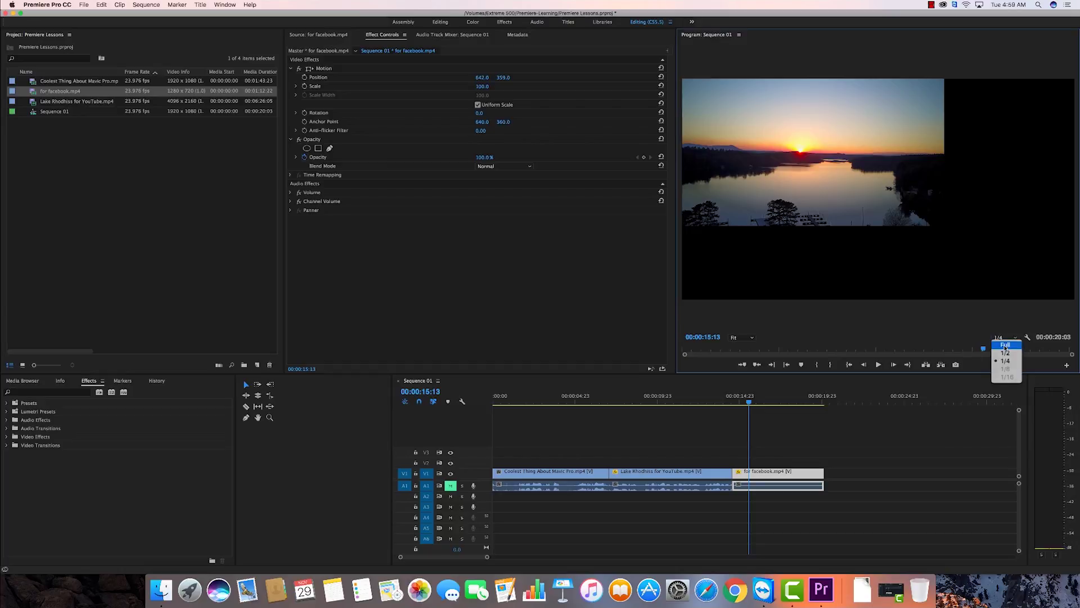
click(1005, 346)
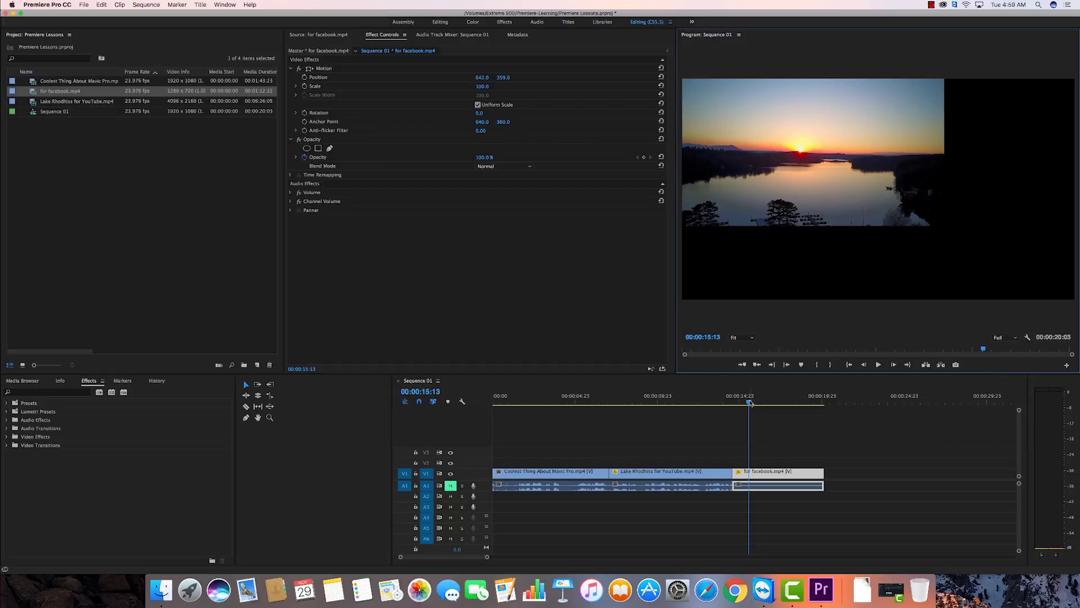
drag(750, 403, 598, 402)
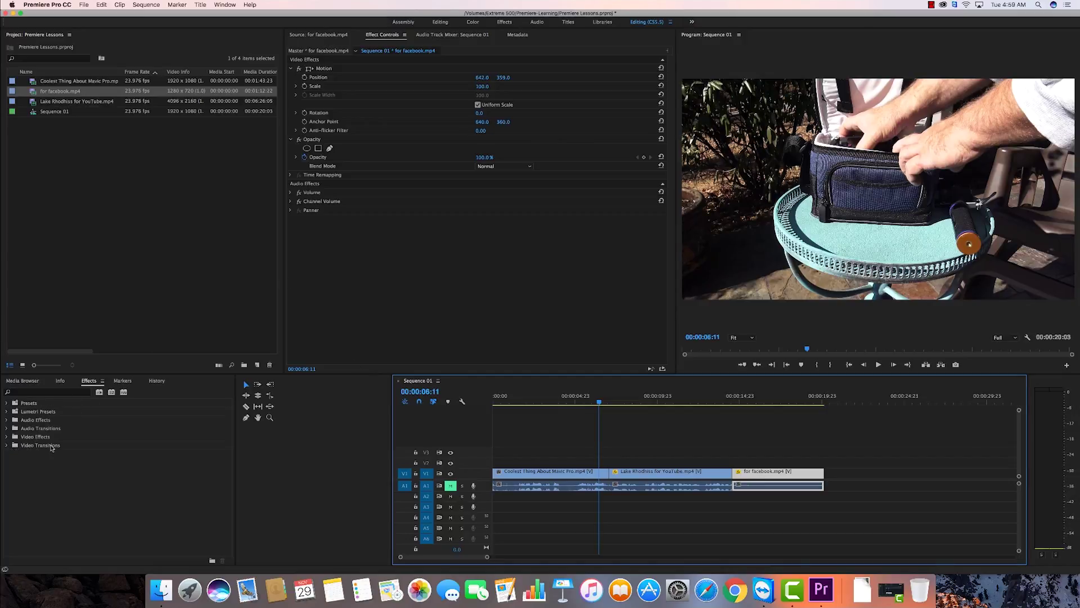
Expand Video Transitions and its 3D Motion, Dissolve and Iris folders in the Effects panel
click(7, 445)
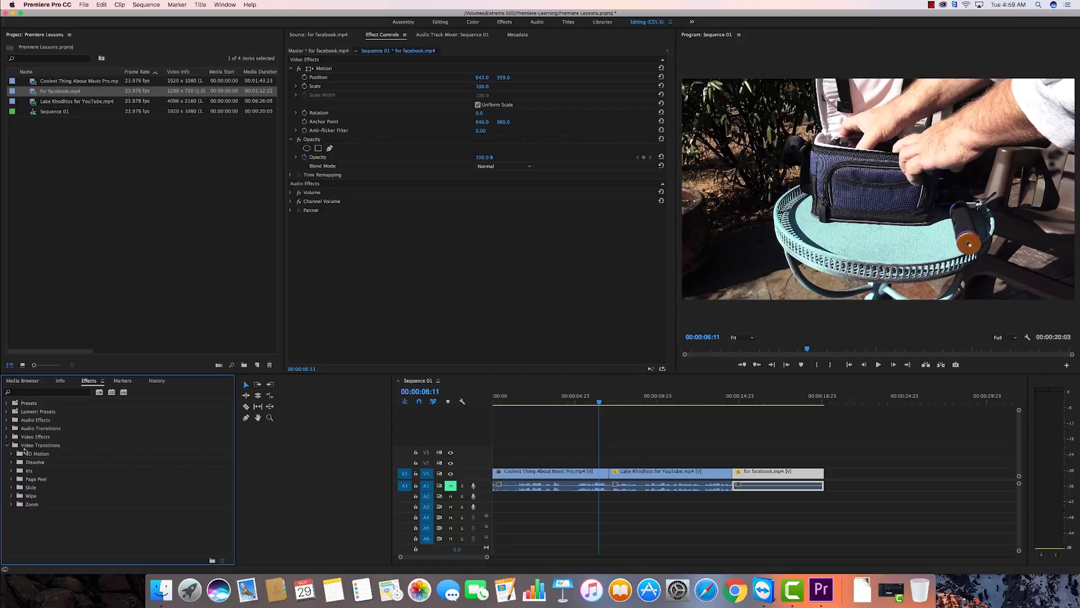
click(11, 453)
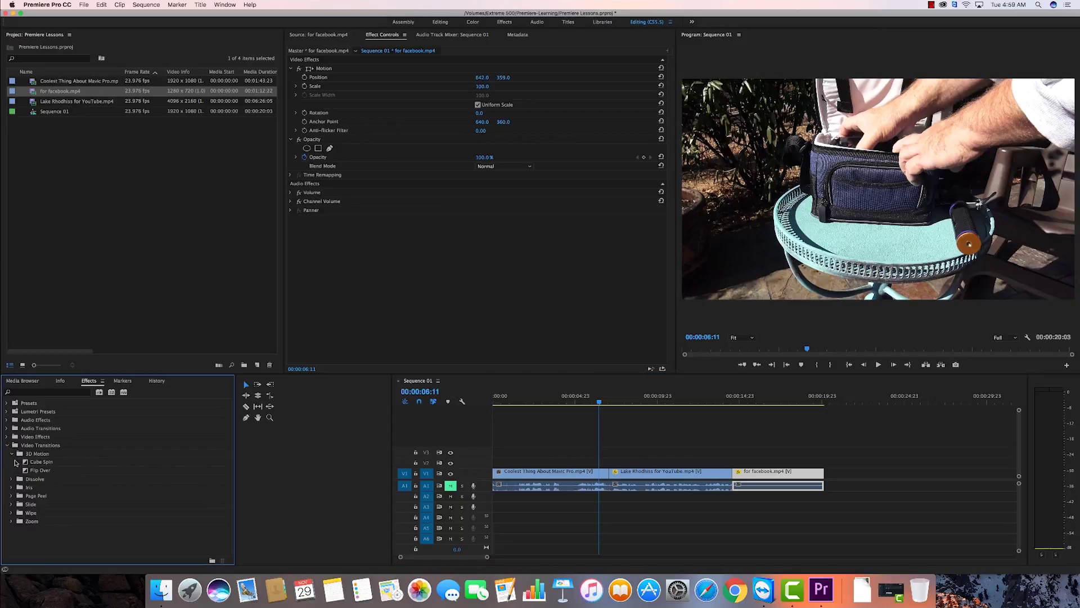
click(12, 479)
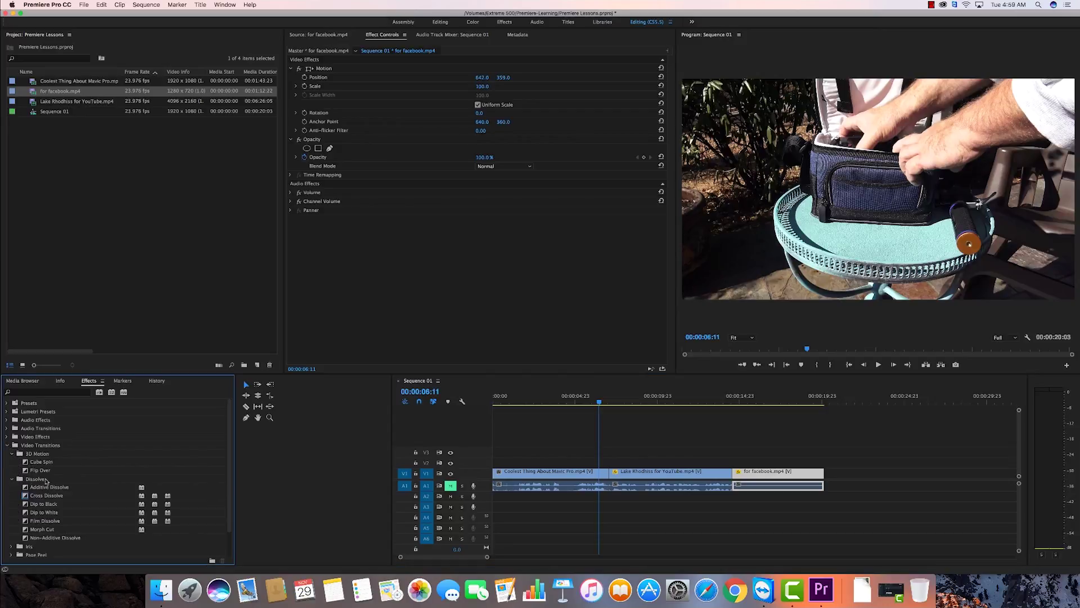
scroll(58, 485, down, 1)
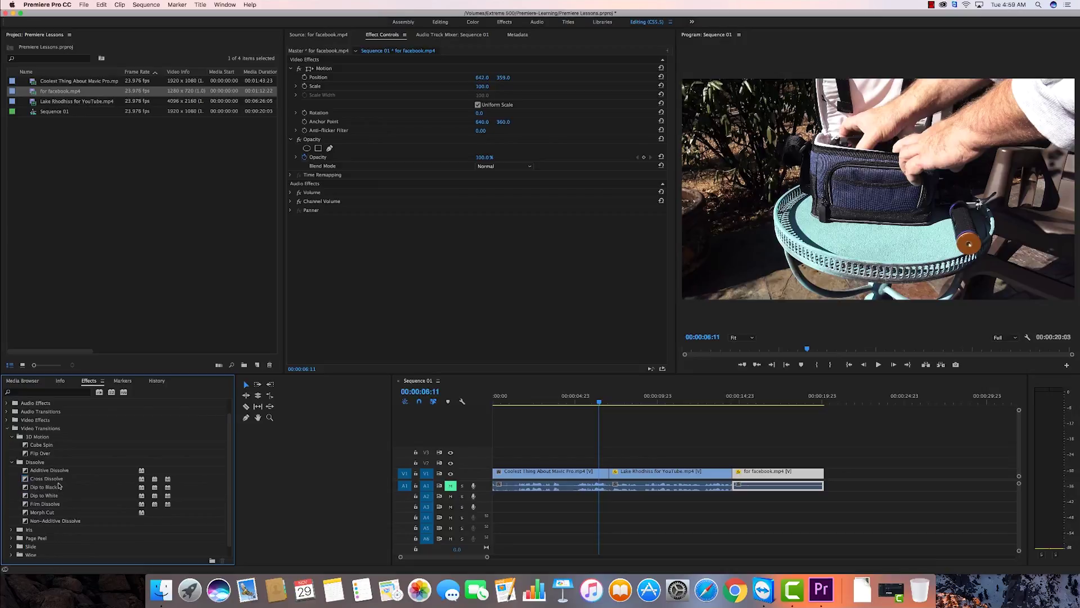
click(11, 531)
scroll(54, 500, up, 1)
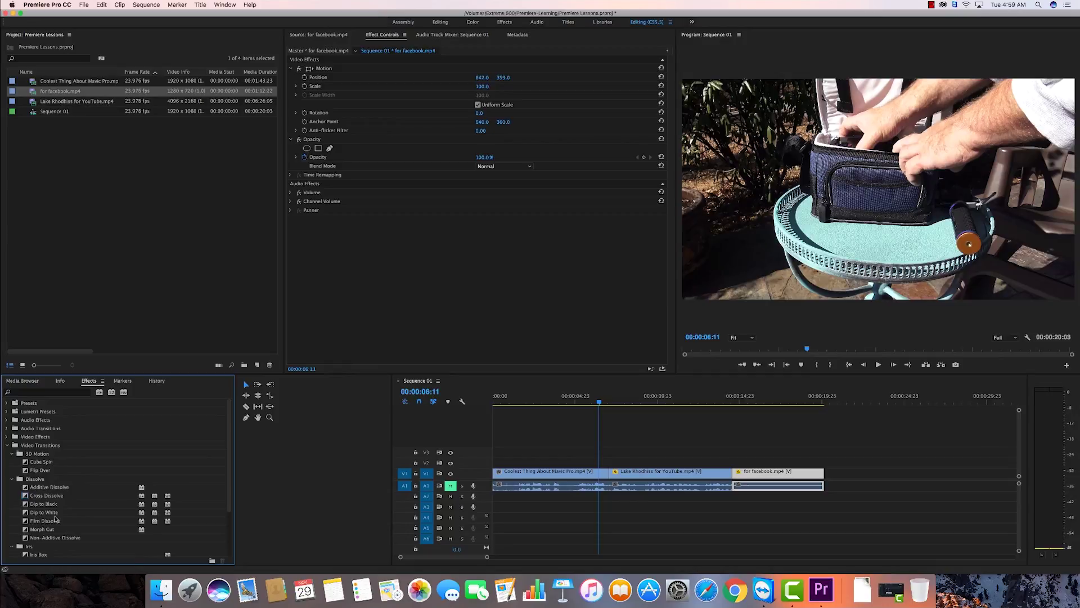
scroll(230, 541, down, 4)
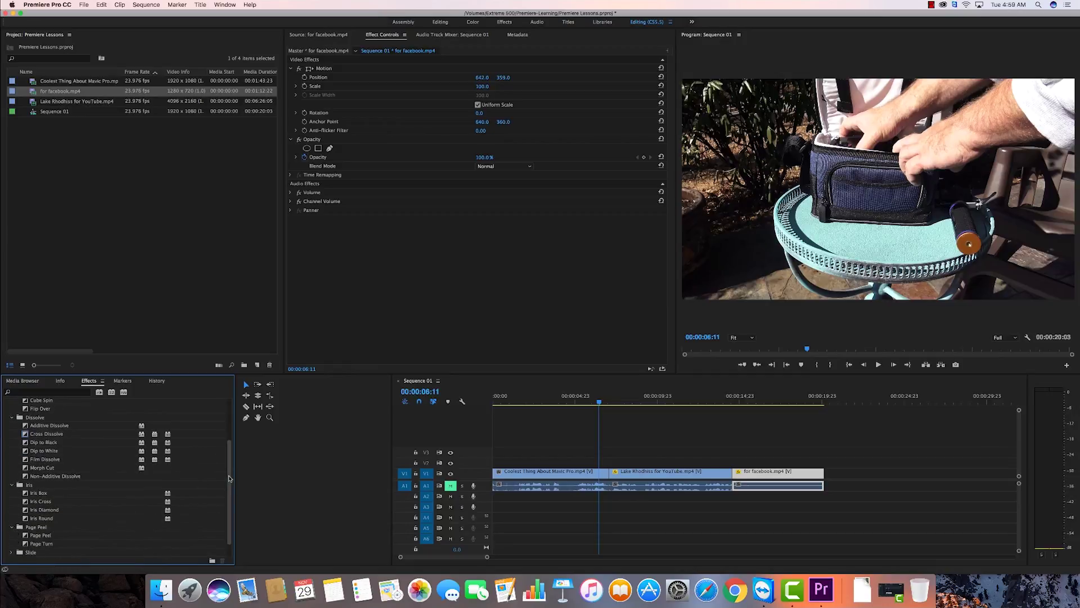
drag(229, 477, 226, 429)
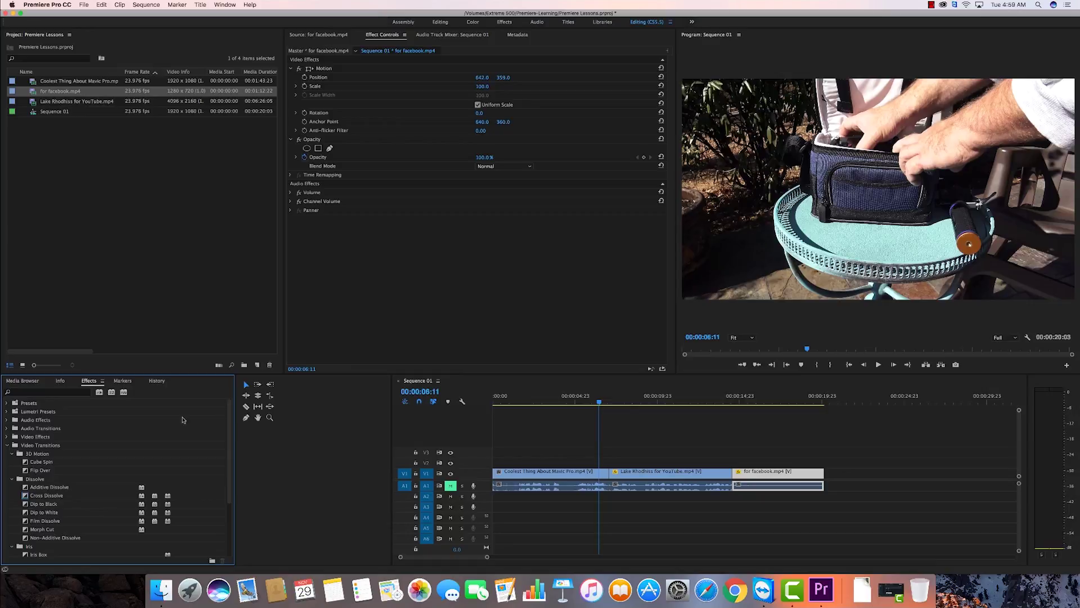
Search the Effects panel for 'cro' to list the cross-named effects
click(30, 393)
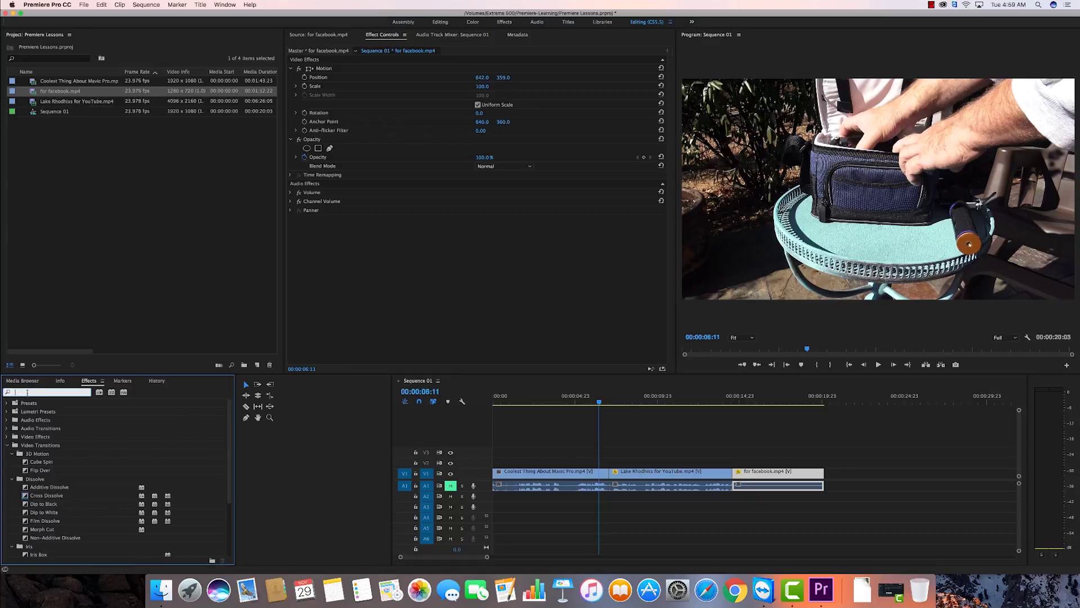
text(cr)
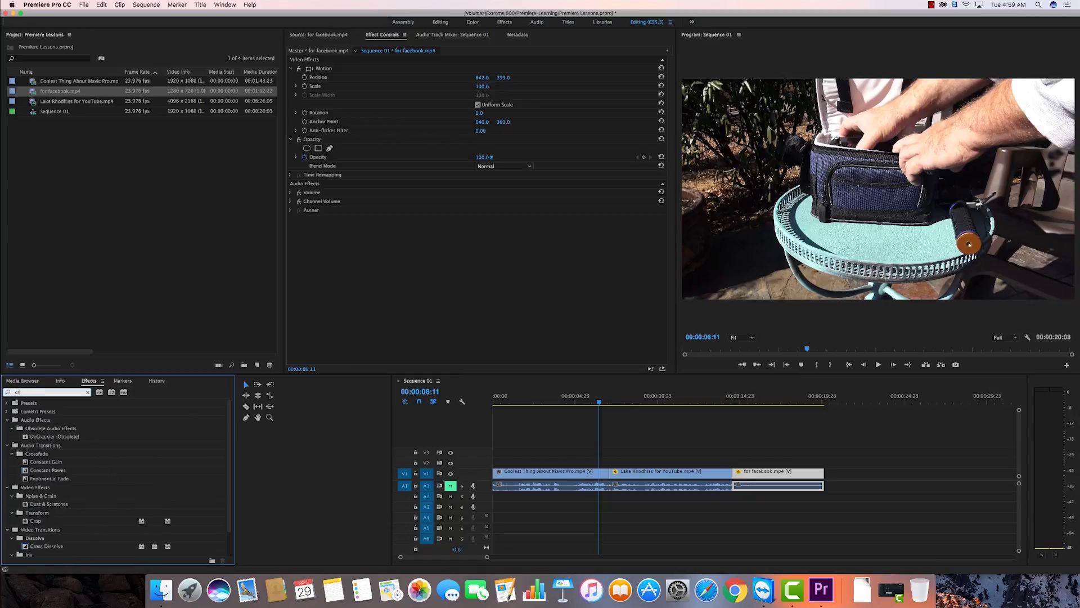
text(o)
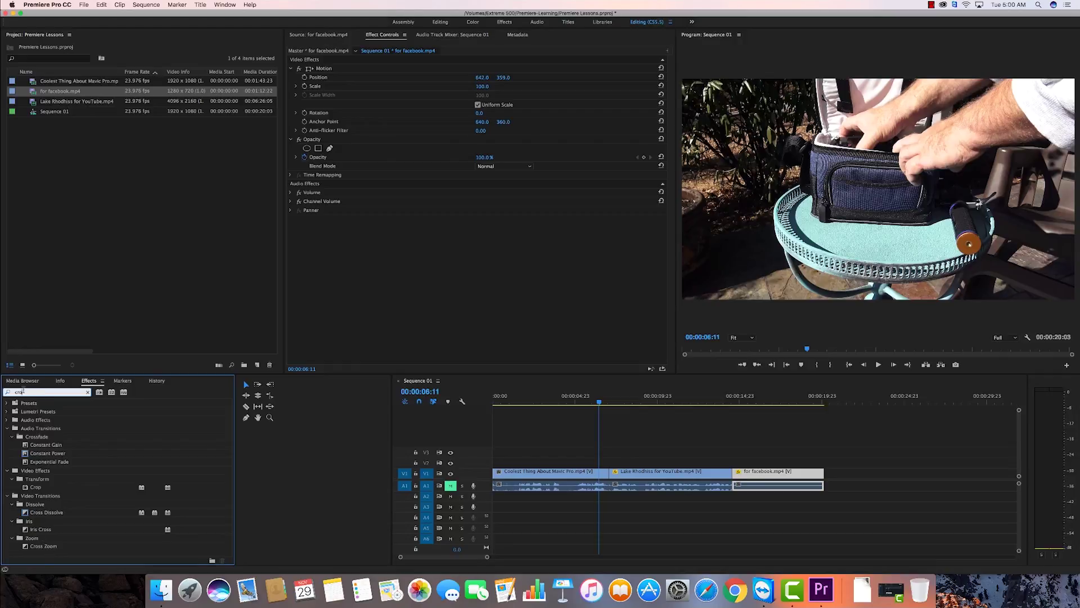
Finish the 'cros' search and drop Cross Dissolve on both V1 edits, centring the second
text(s)
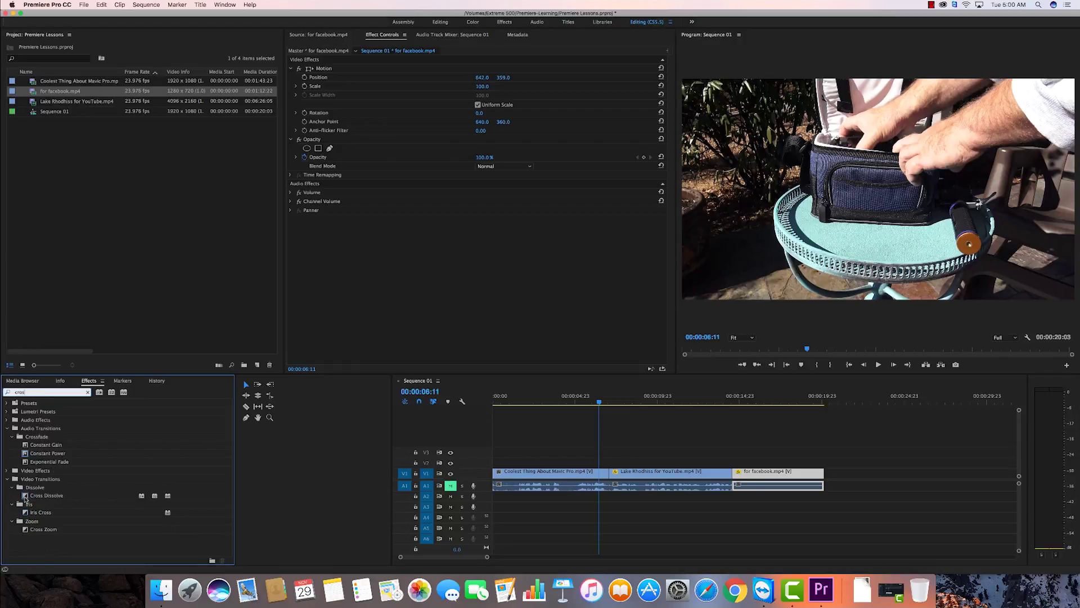
drag(25, 497, 612, 479)
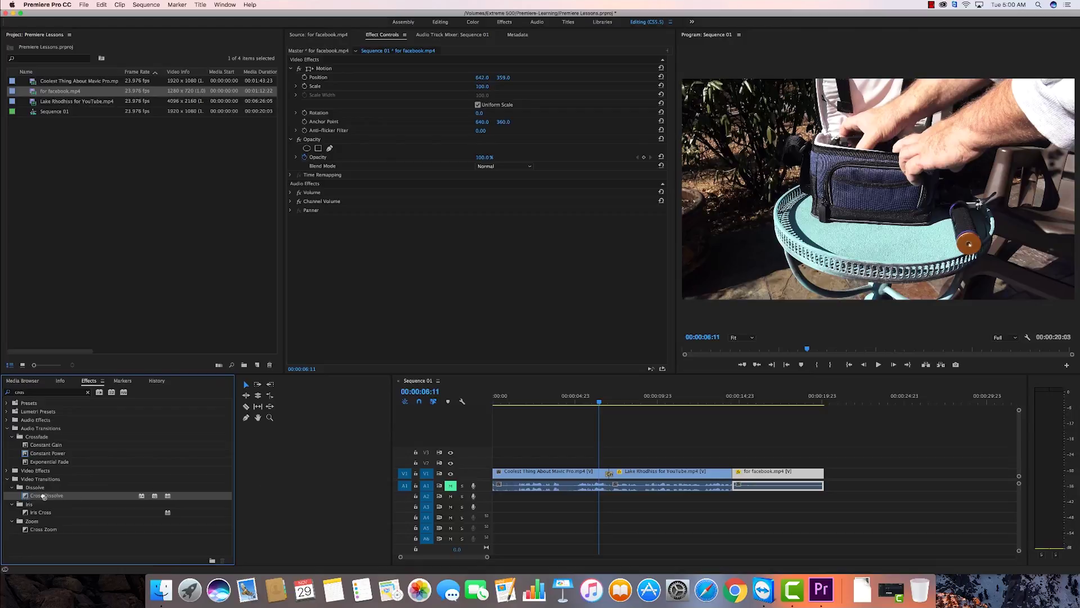
drag(43, 496, 731, 482)
drag(731, 482, 736, 482)
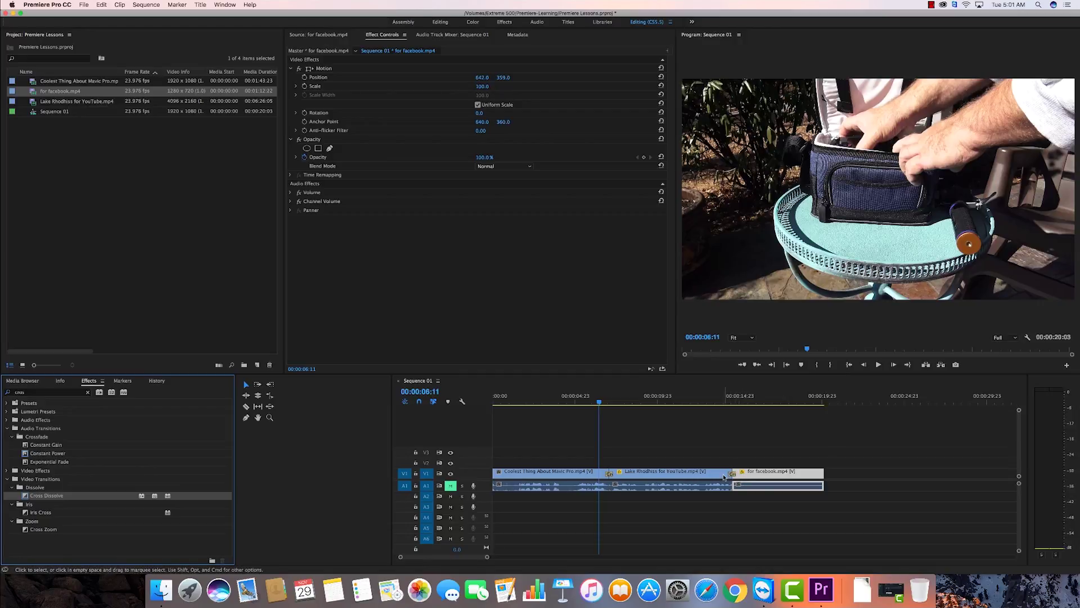
click(599, 402)
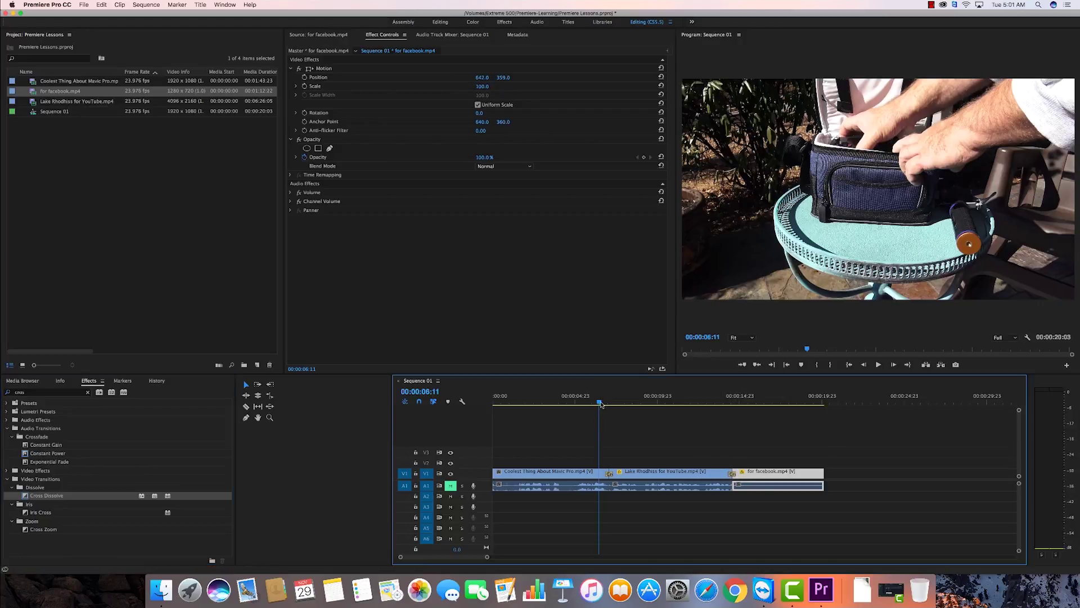
drag(600, 403, 605, 403)
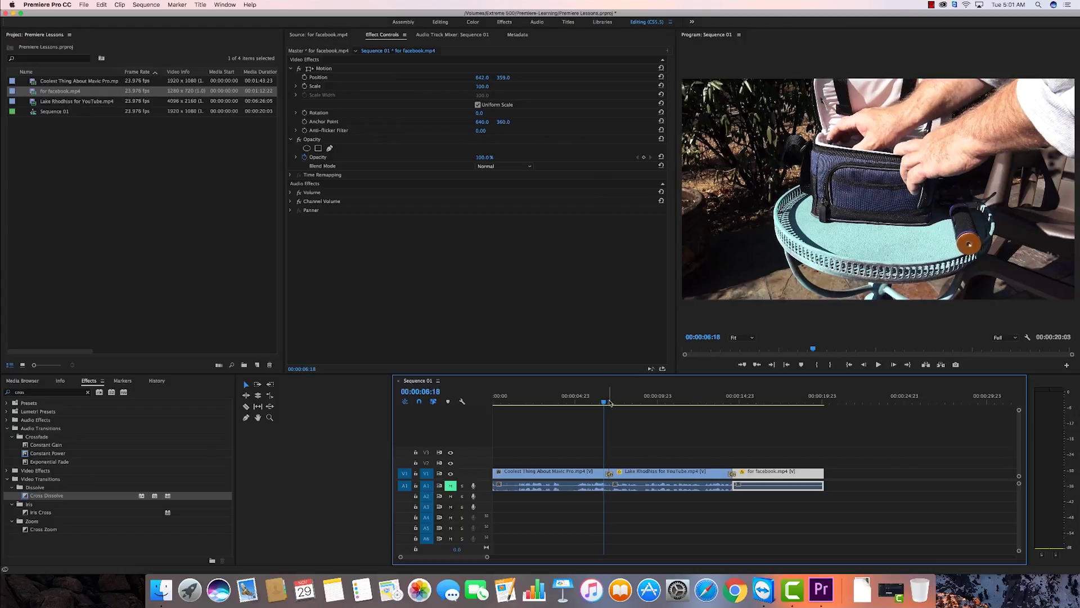
key(Right)
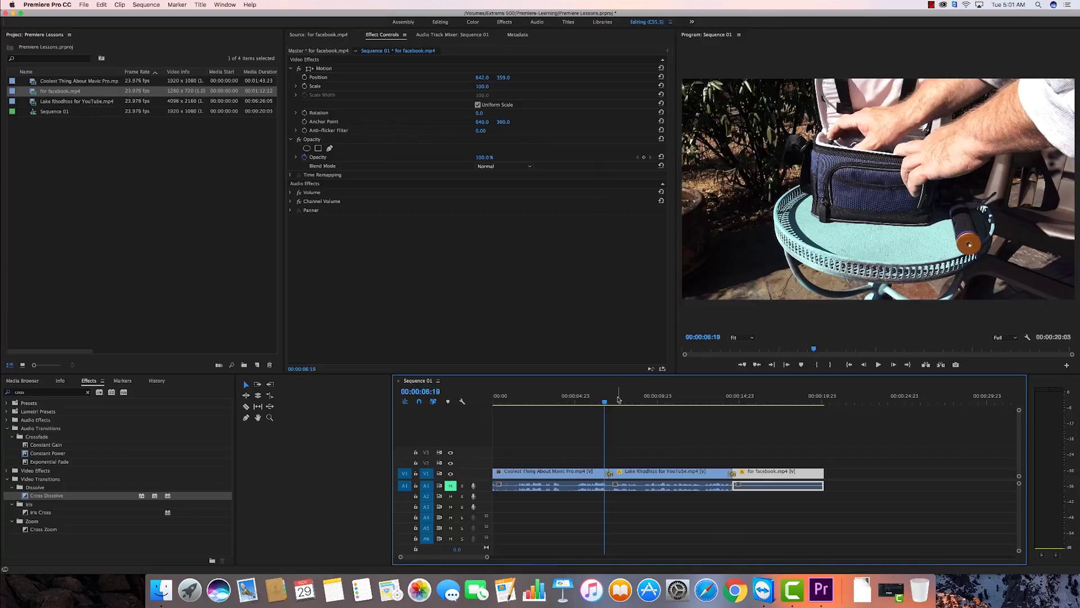
key(Right)
key(Right)
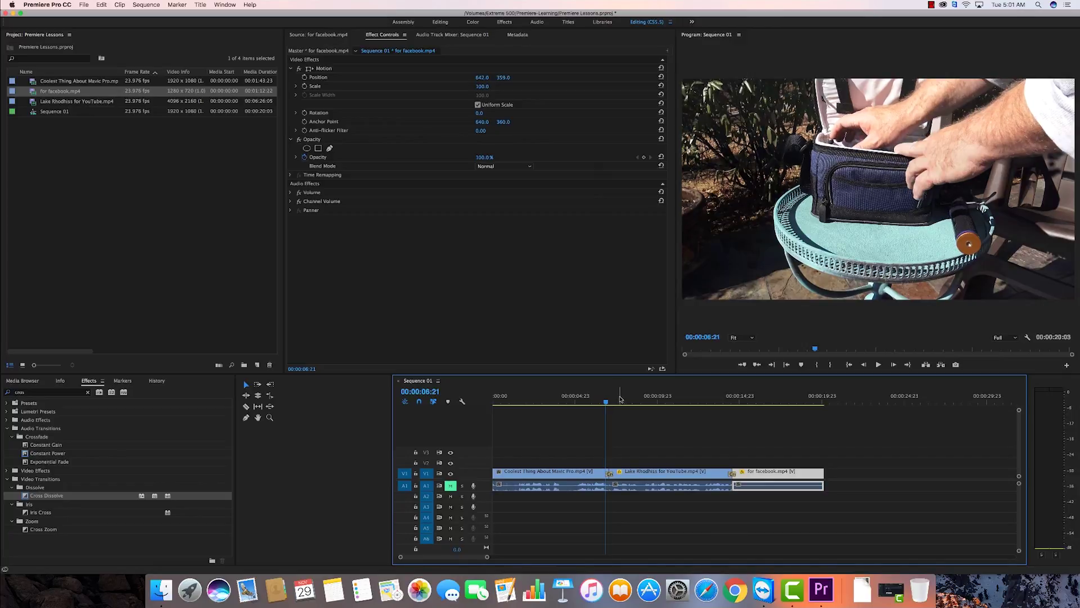
key(Right)
key(Right)
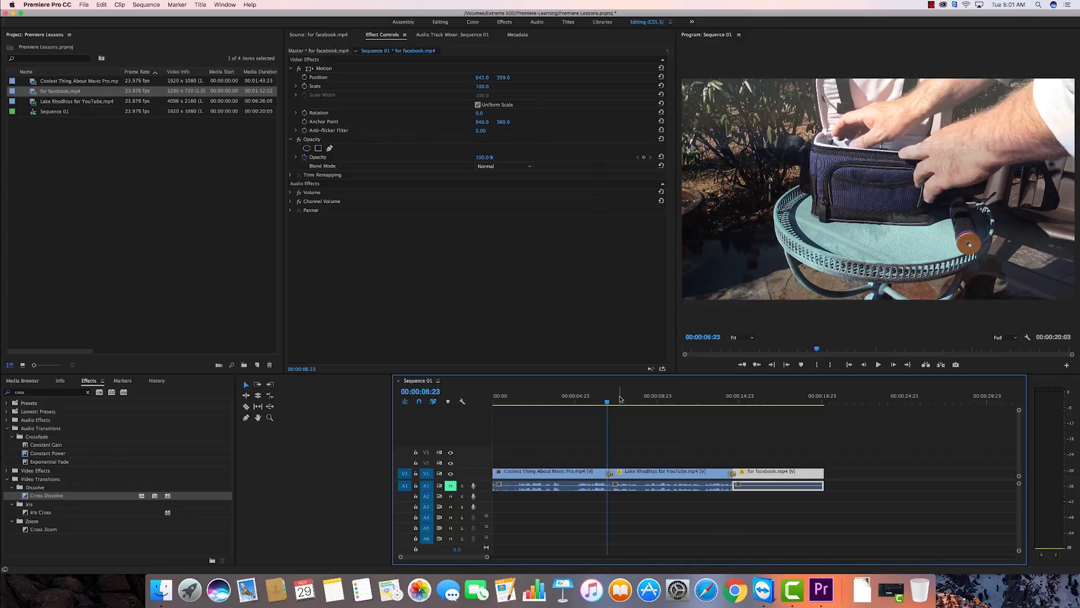
key(Right)
key(Right)
key(Right)
key(Right)
key(Right)
key(Right)
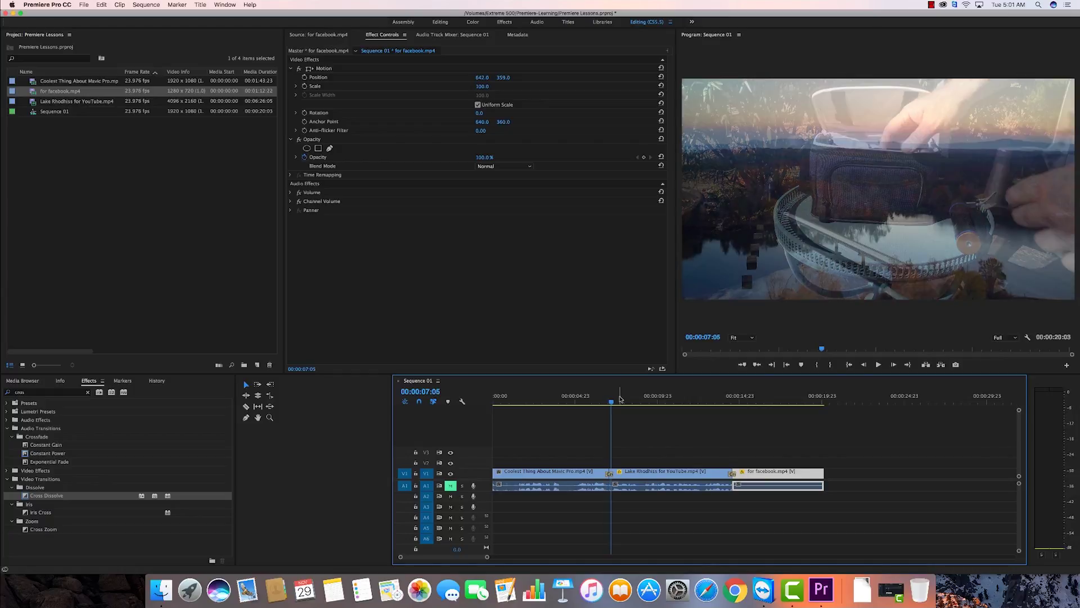
key(Right)
key(Right)
key(Right)
key(Right)
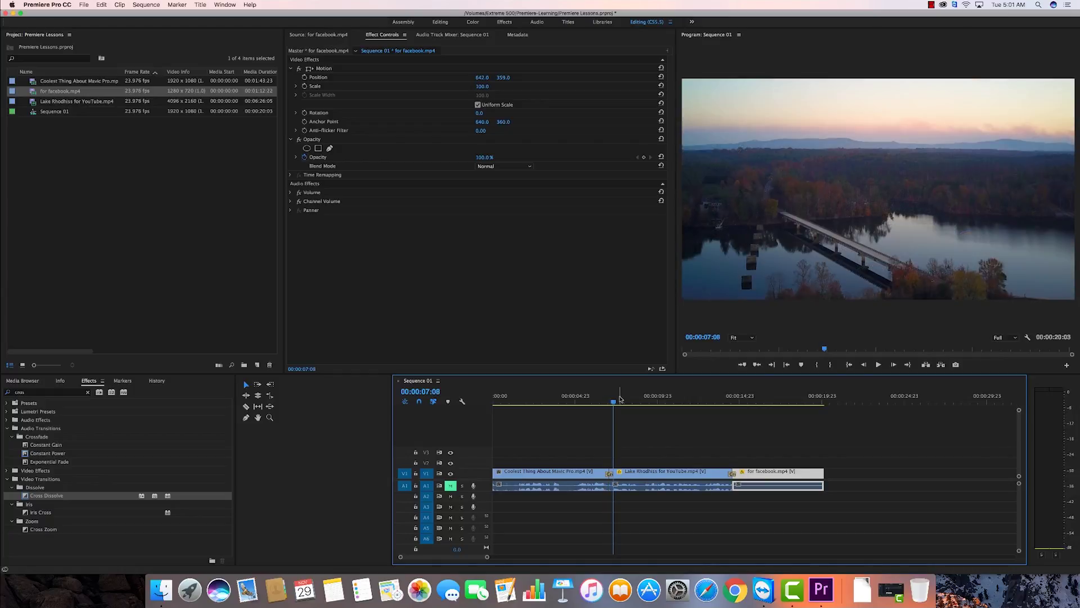
key(Left)
key(Left)
key(Left)
key(Left)
key(Left)
key(Left)
key(Left)
key(Left)
key(Left)
key(Left)
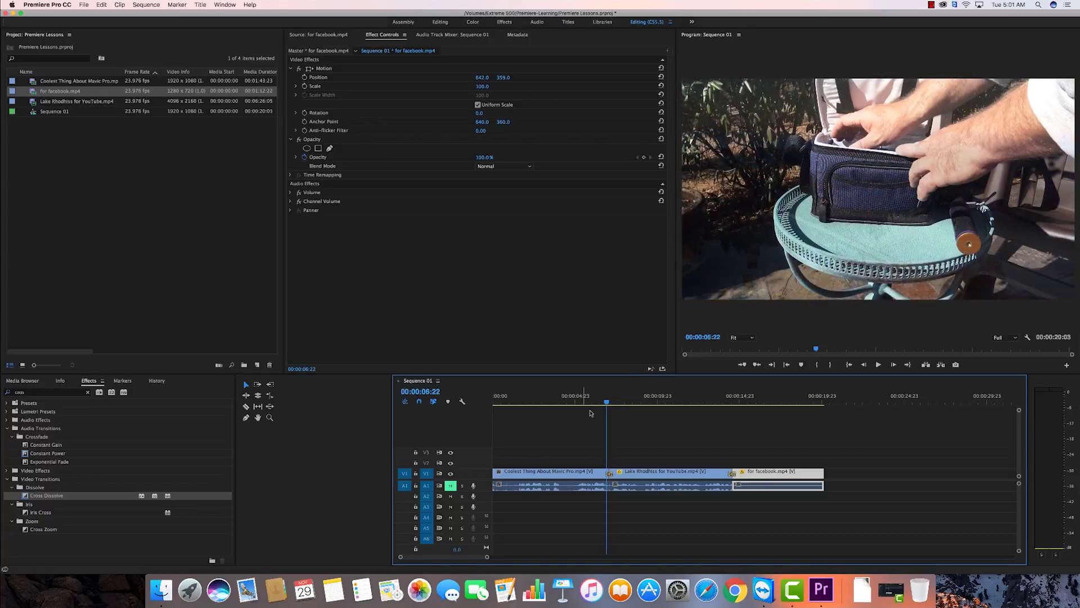
click(600, 402)
key(space)
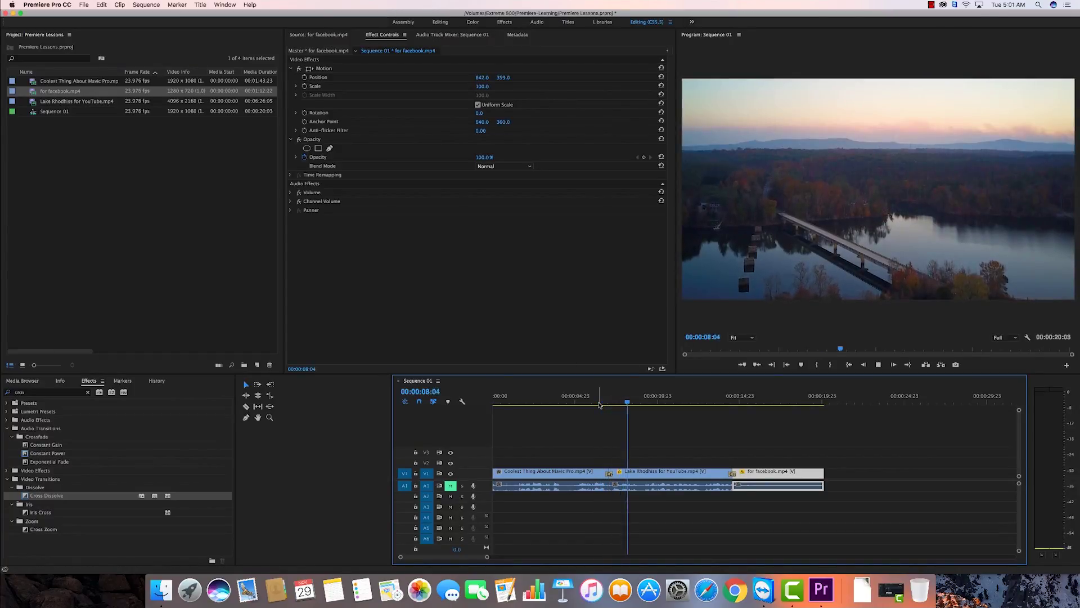
key(space)
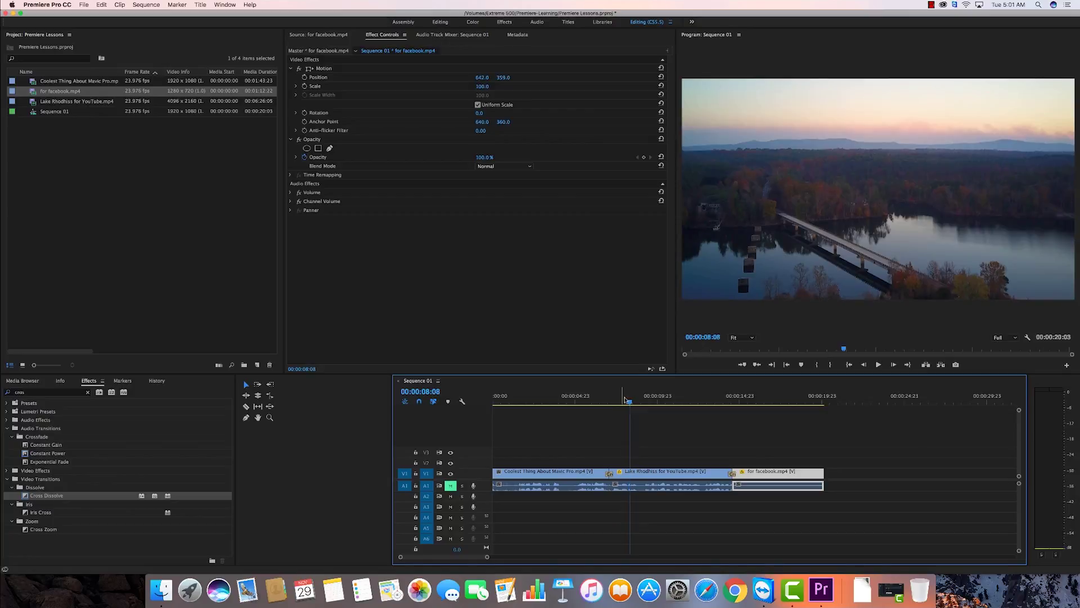
click(612, 403)
click(599, 403)
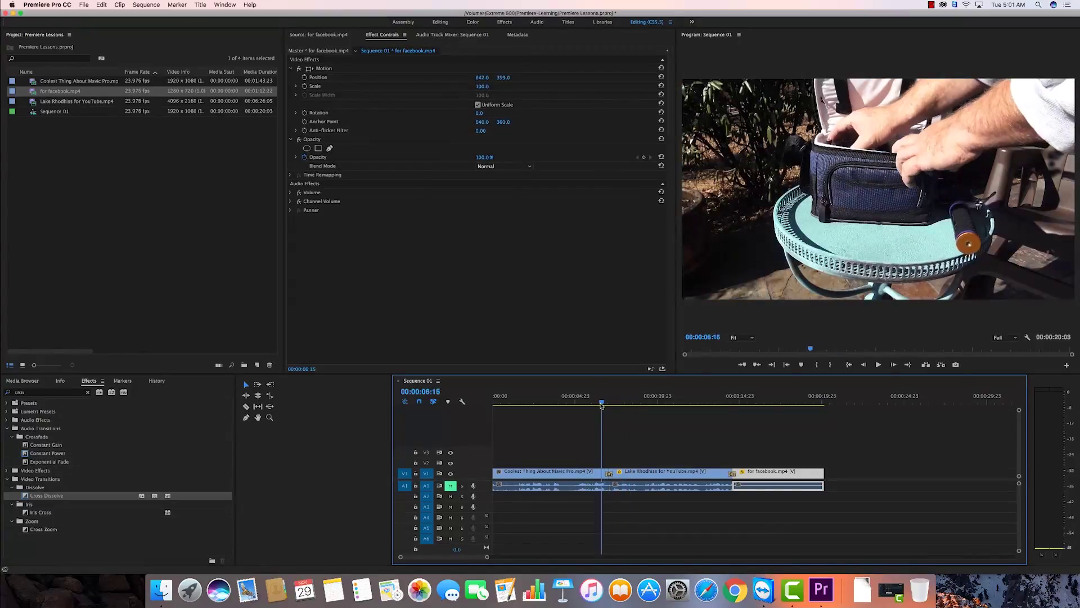
key(space)
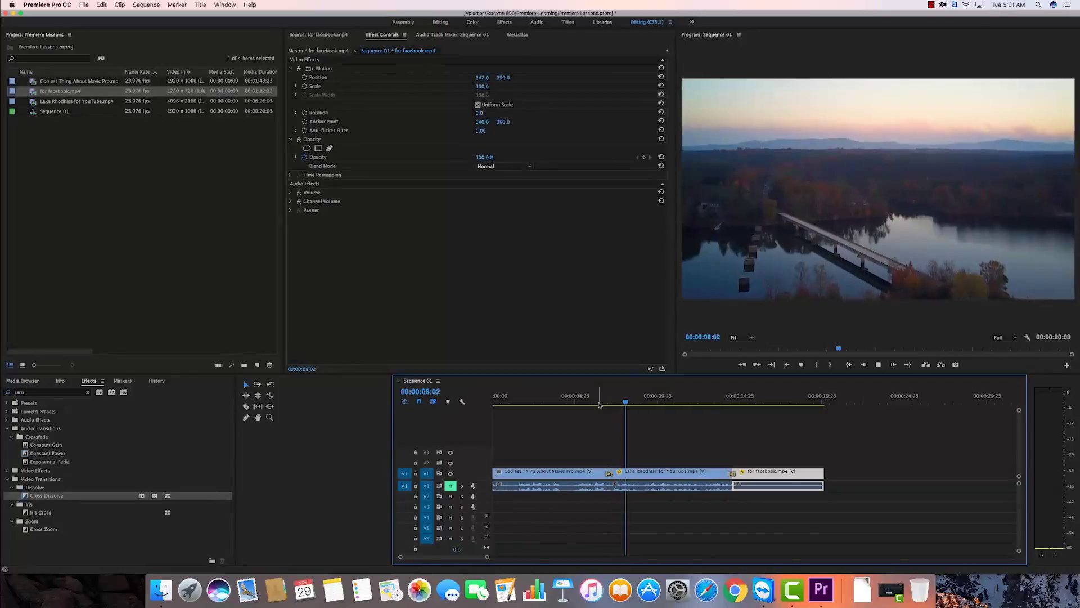
key(space)
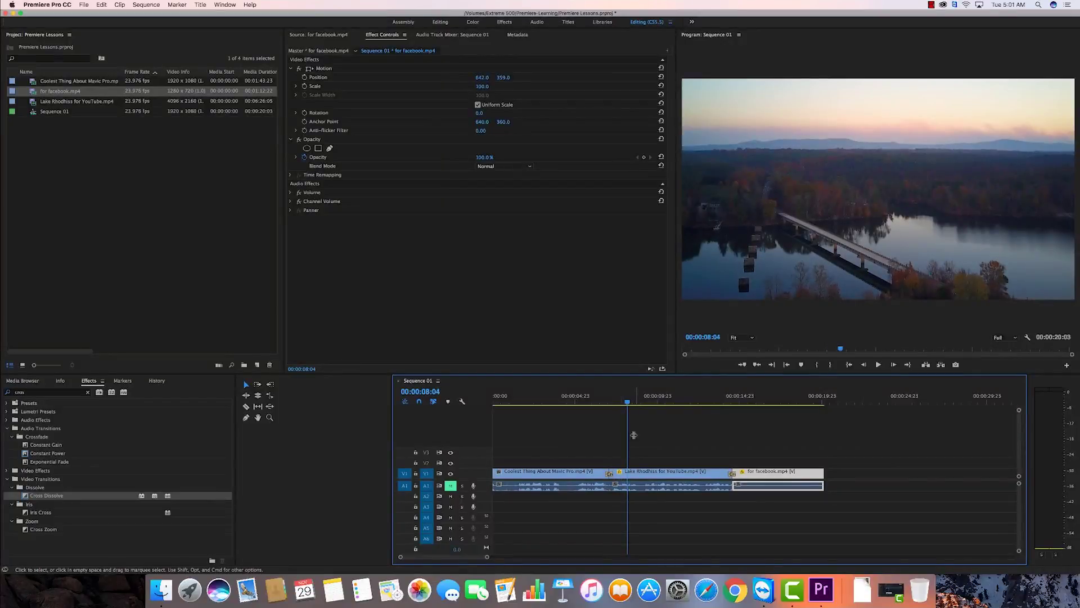
click(623, 404)
Zoom the timeline in and lengthen the first Cross Dissolve to 00:00:01:04
drag(623, 405, 618, 405)
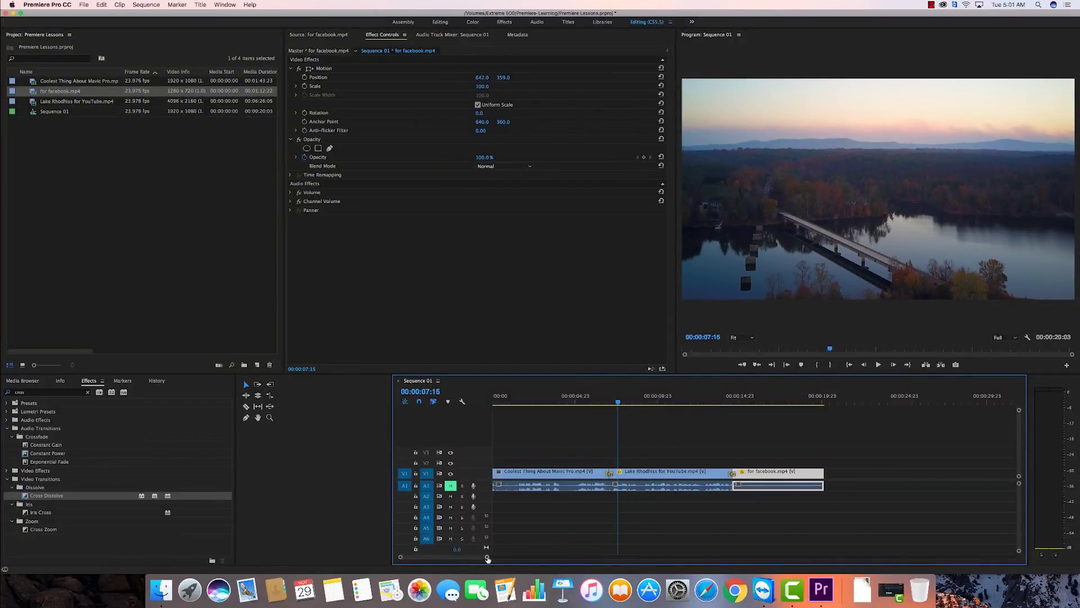
drag(487, 557, 437, 557)
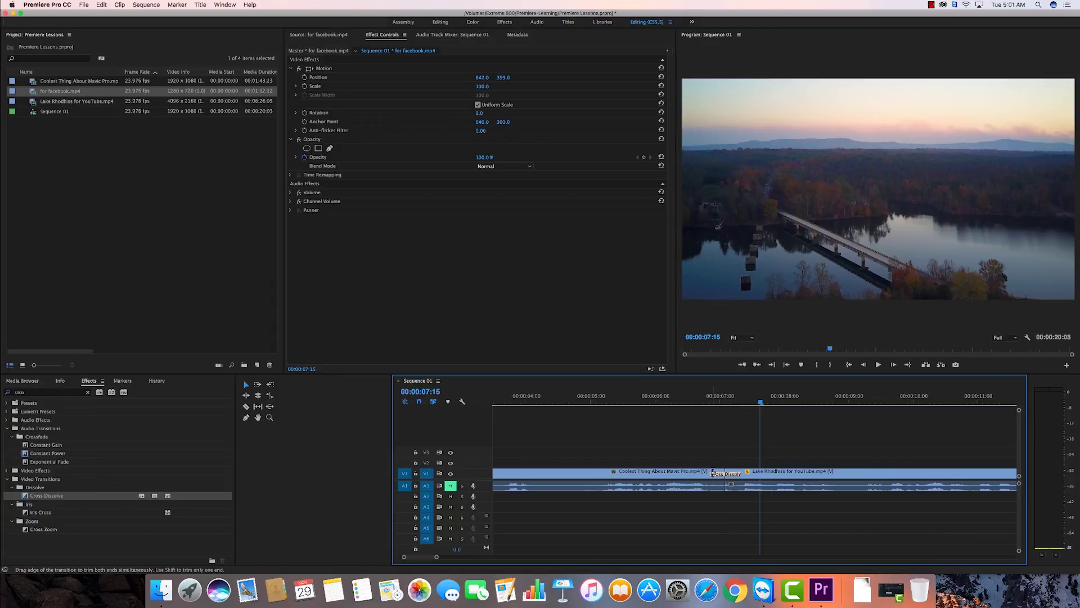
drag(712, 472, 682, 475)
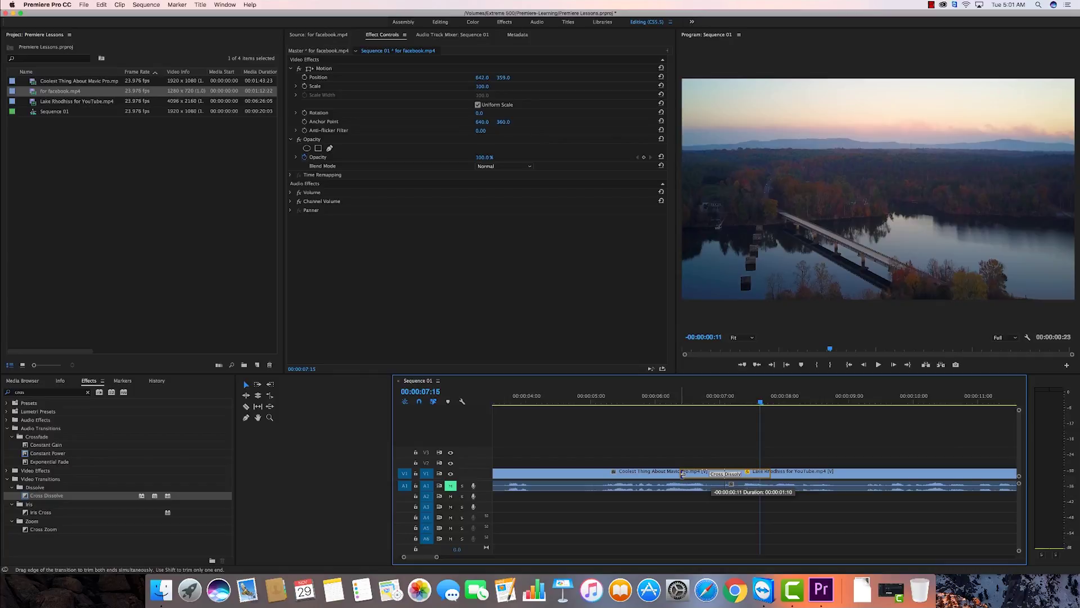
drag(683, 474, 688, 474)
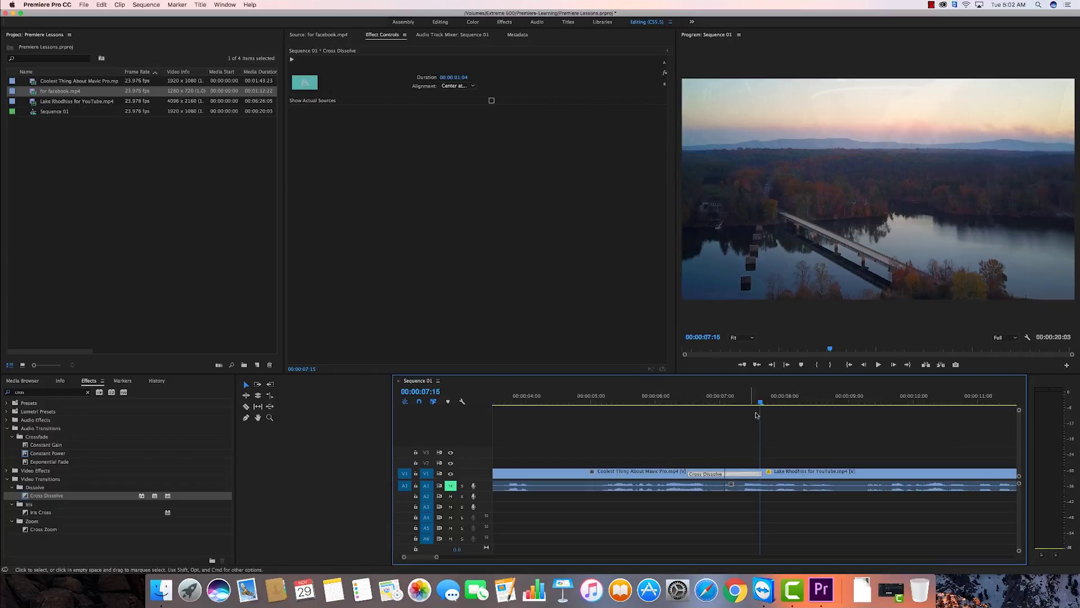
drag(760, 402, 643, 406)
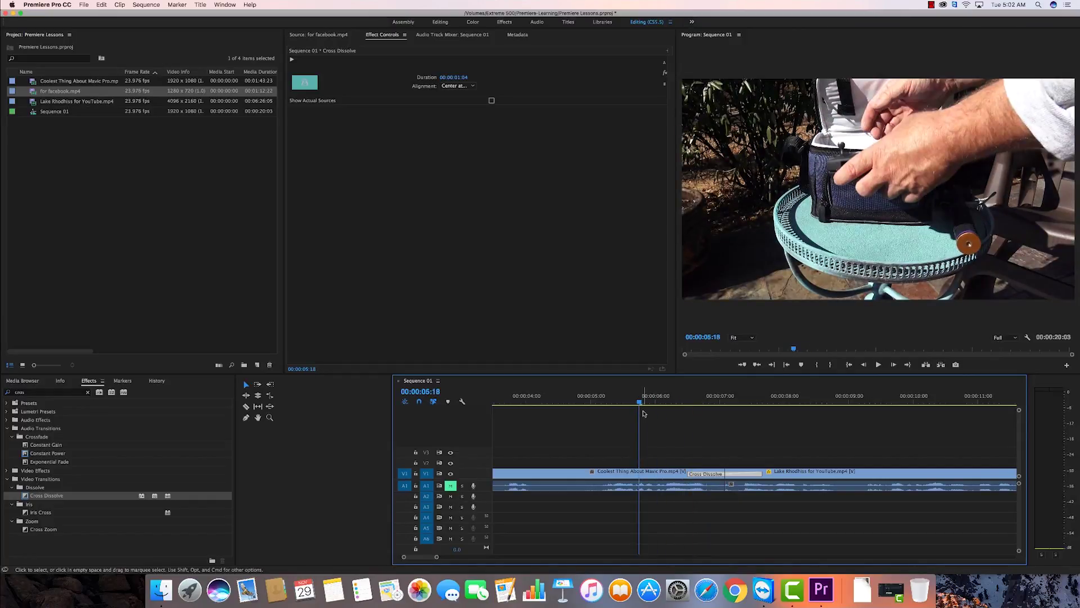
key(space)
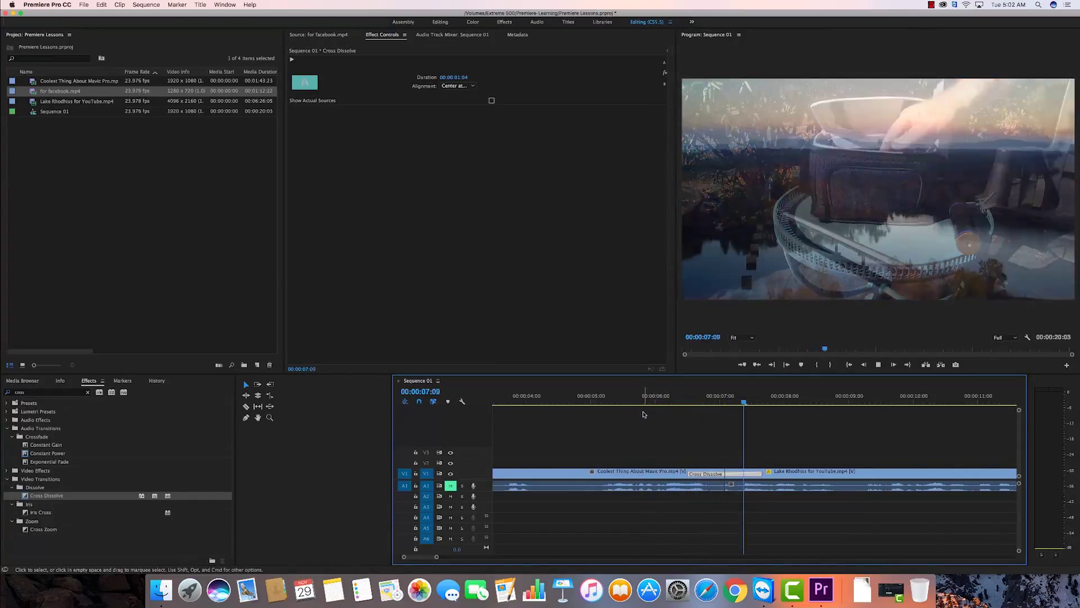
key(space)
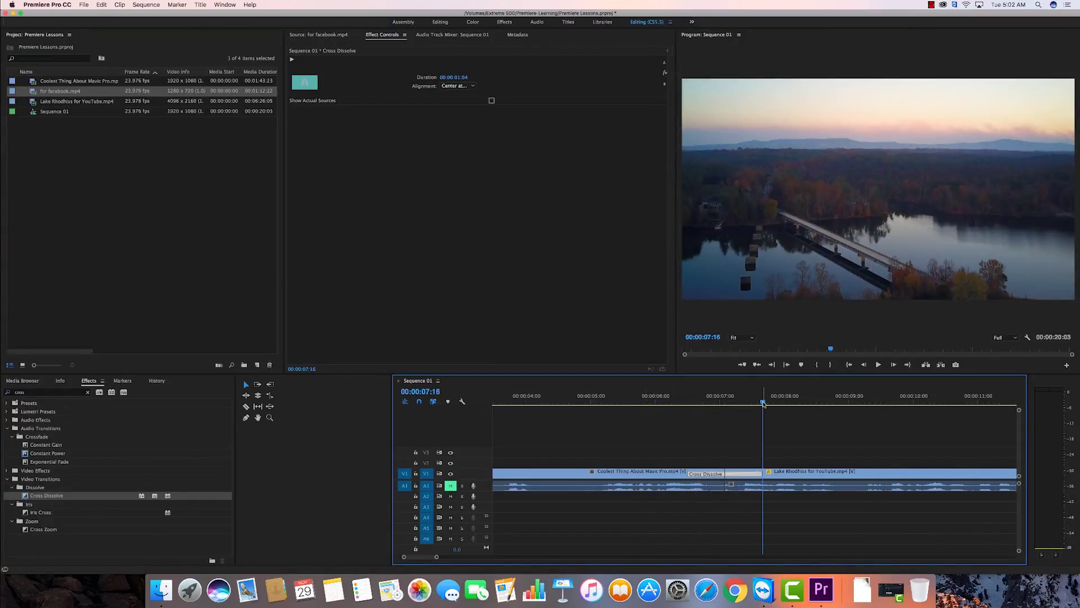
drag(763, 402, 675, 402)
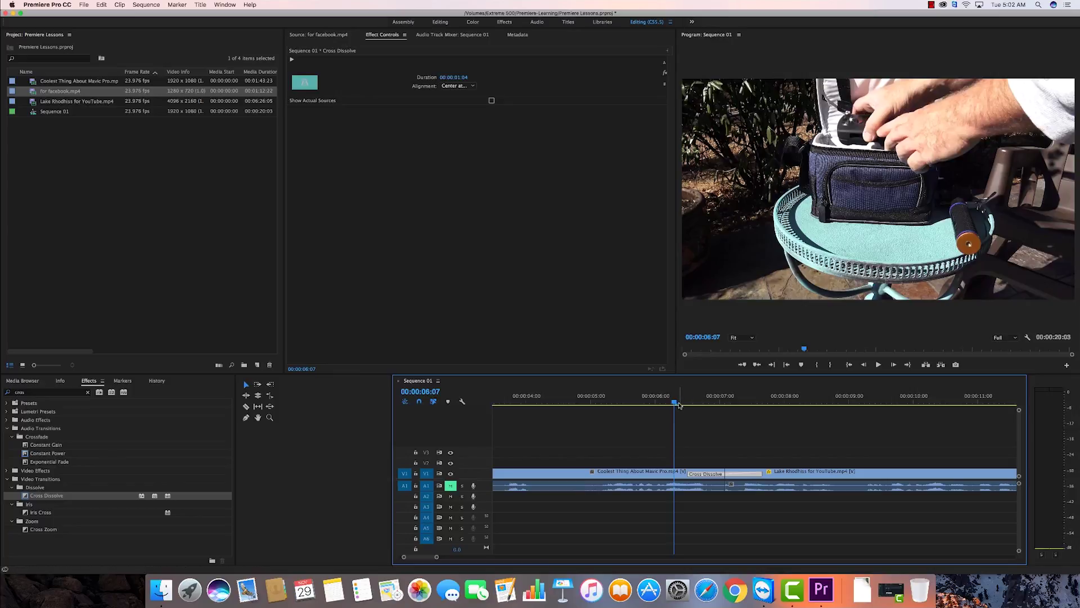
drag(675, 402, 651, 405)
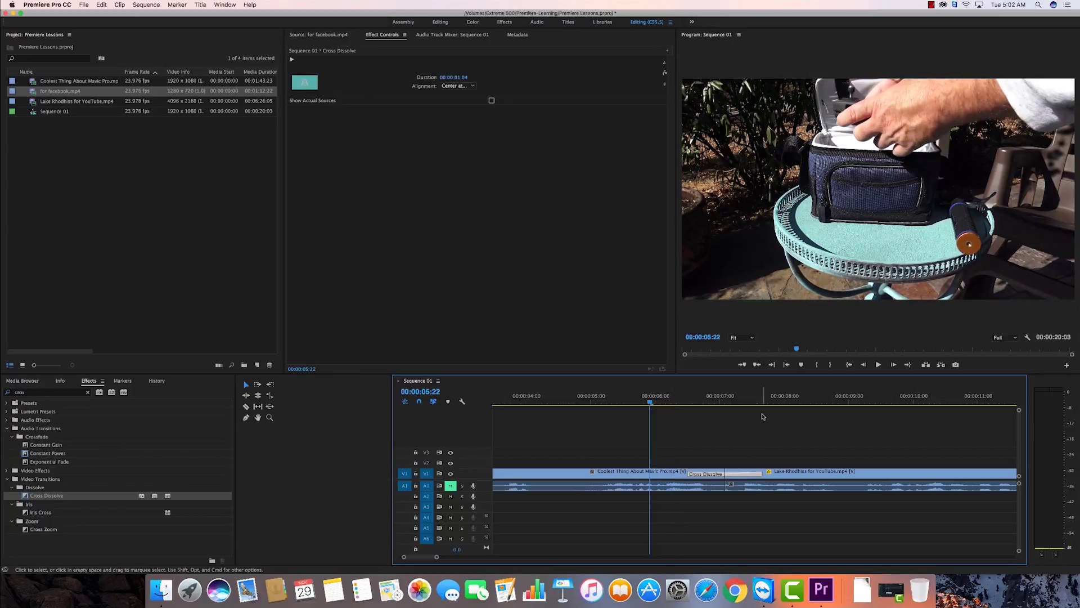
key(space)
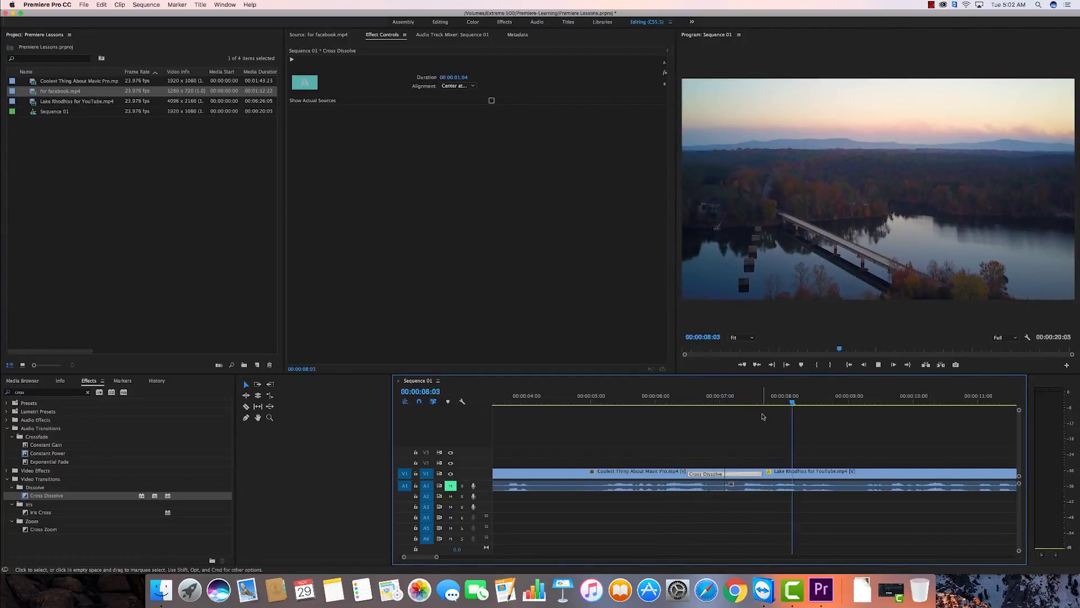
key(space)
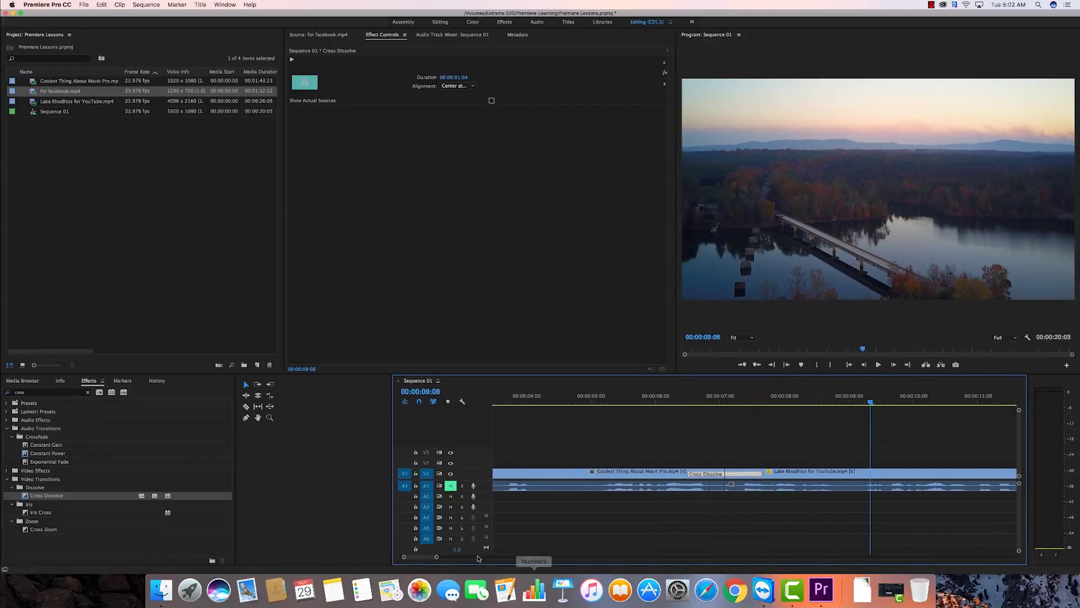
drag(438, 560, 482, 557)
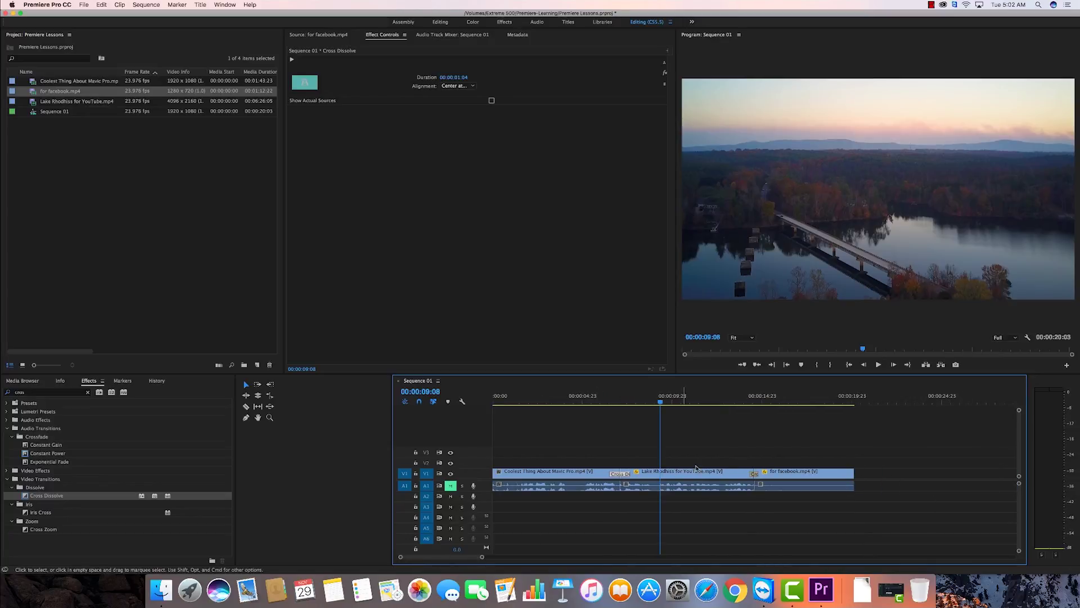
Replace the second edit's short transition with Cube Spin, found by searching 'cub'
click(754, 474)
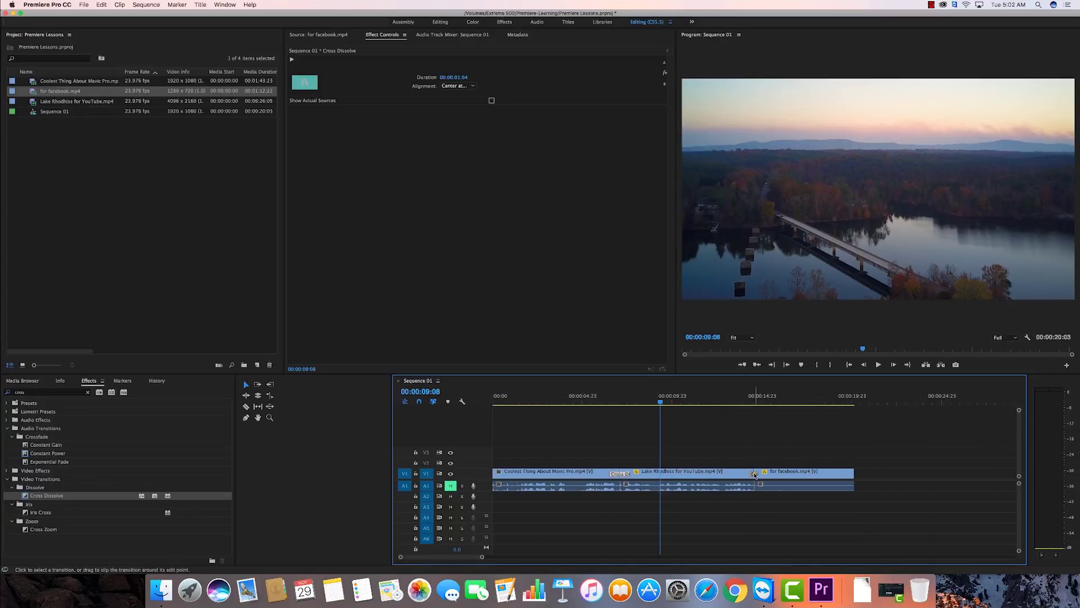
key(Delete)
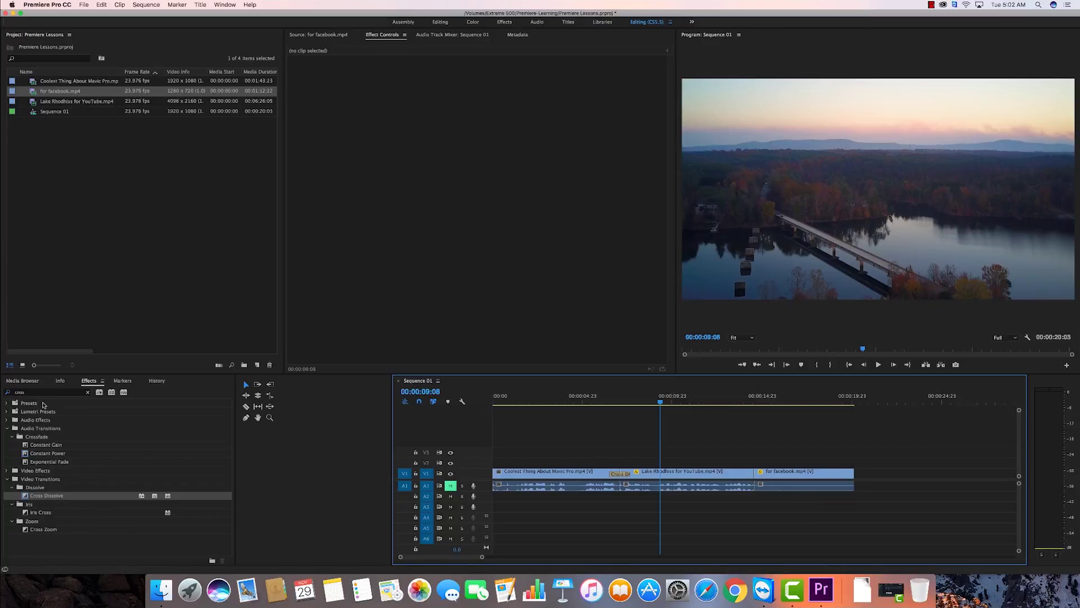
click(35, 392)
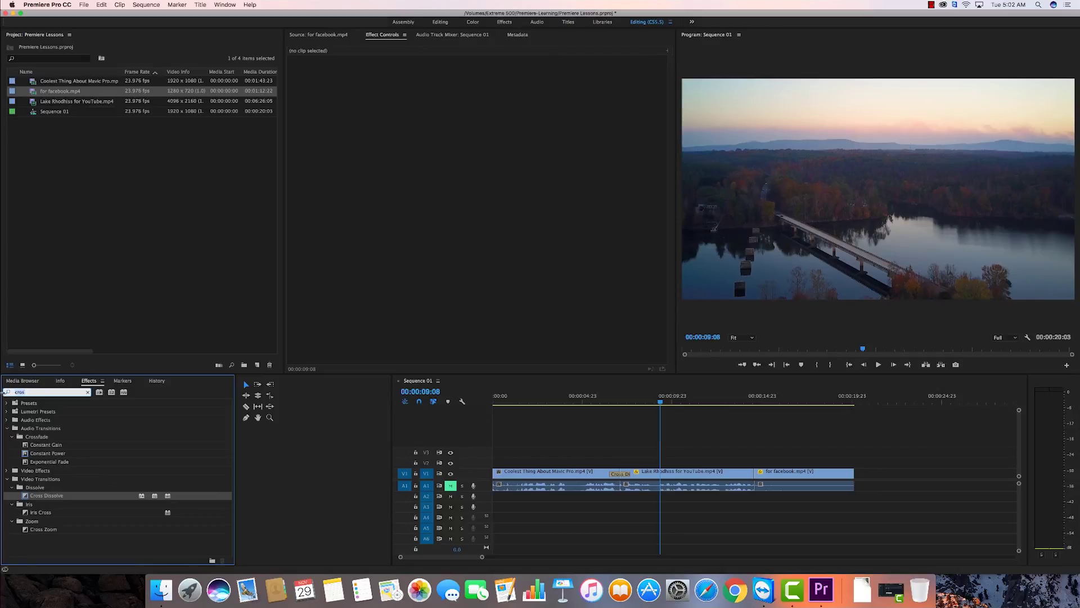
key(BackSpace)
key(BackSpace)
key(BackSpace)
key(BackSpace)
text(cube)
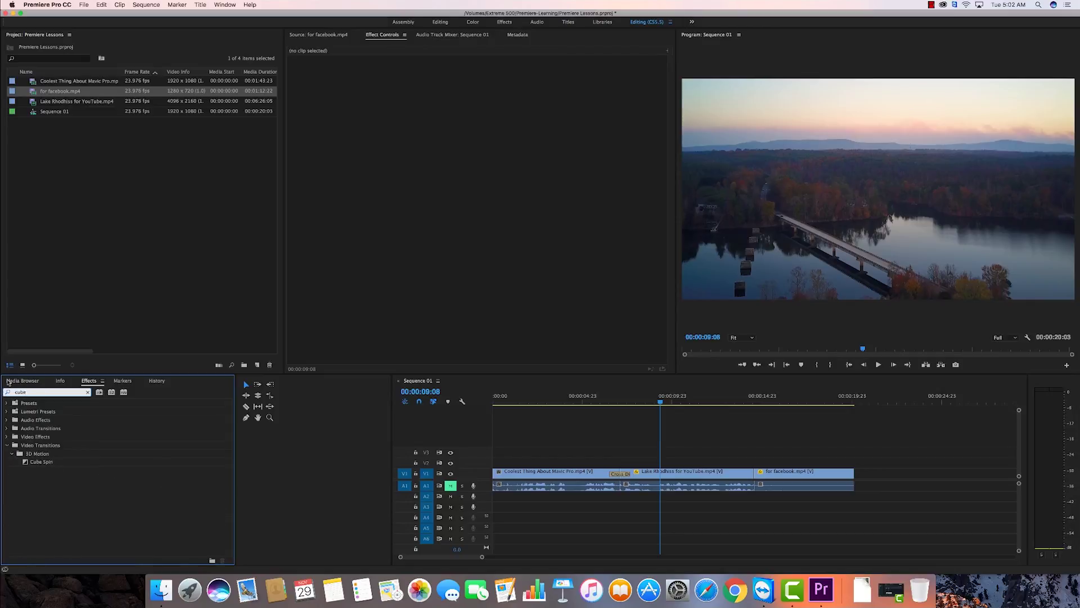
drag(26, 463, 754, 475)
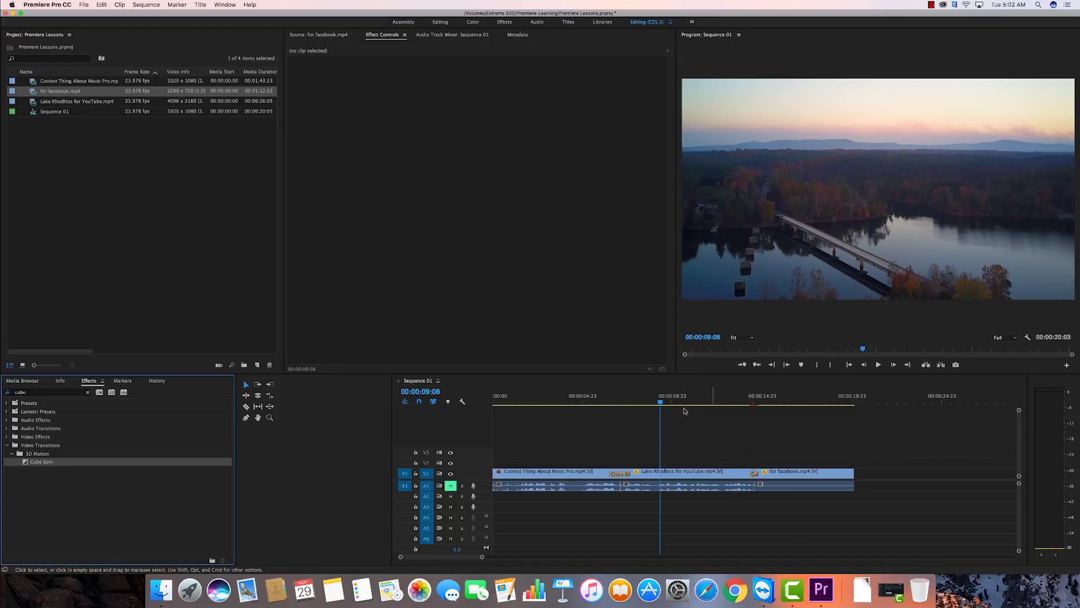
drag(685, 400, 753, 413)
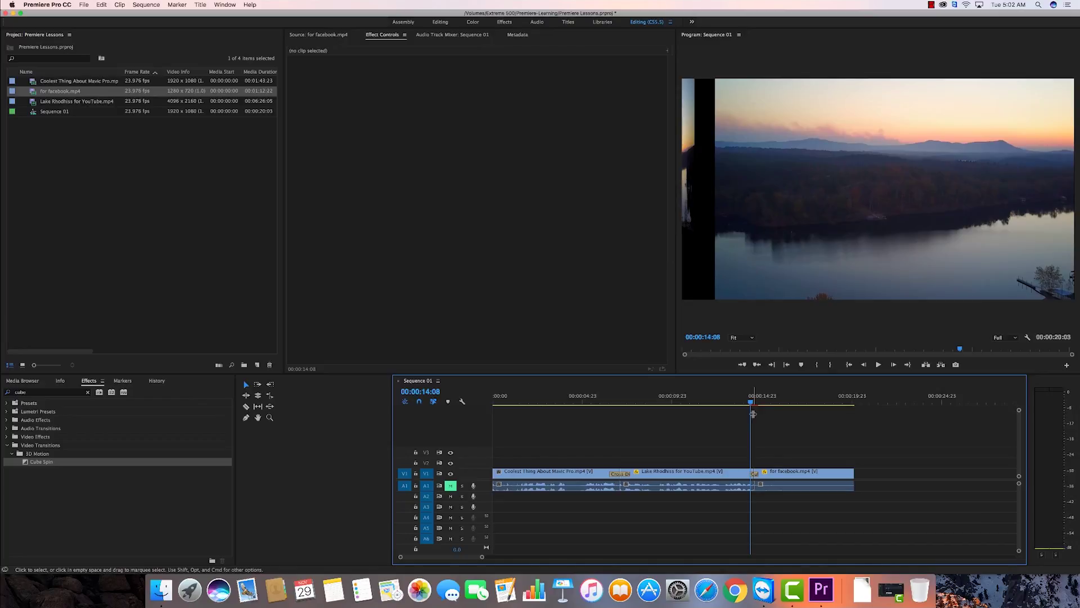
key(Right)
key(Right)
key(Right)
key(Right)
key(Right)
key(Right)
key(Right)
key(Right)
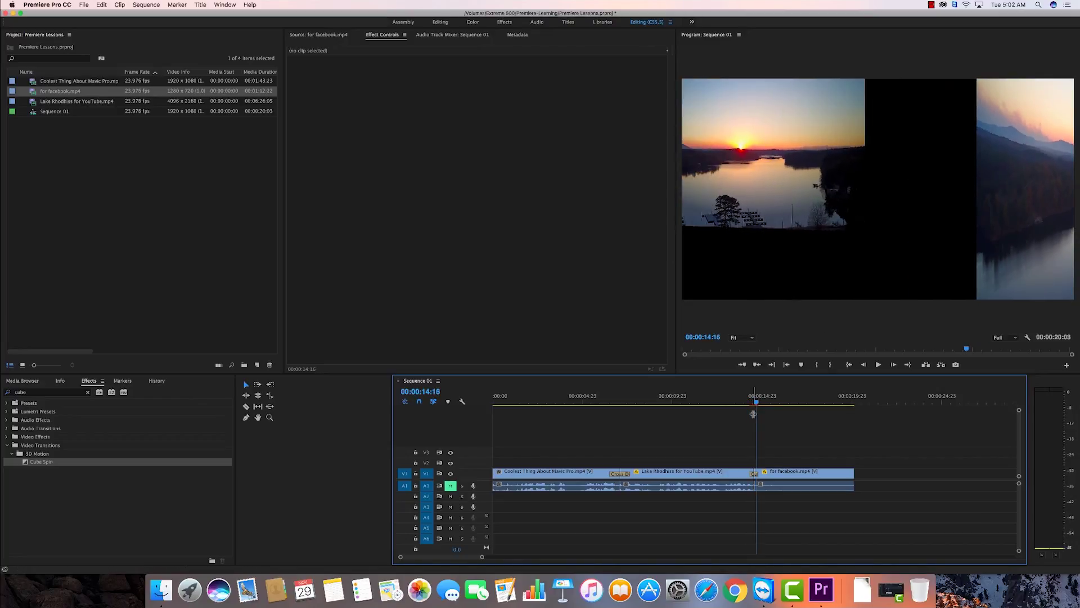
key(Right)
key(Right)
key(Right)
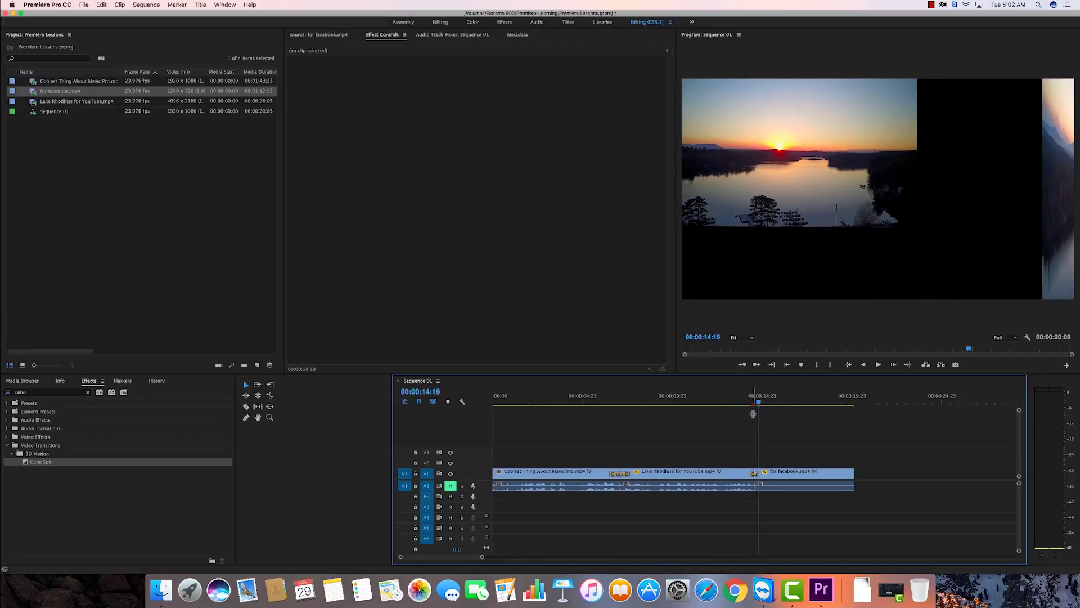
key(Left)
key(Left)
key(Left)
key(Left)
key(Left)
key(Left)
key(Left)
key(Left)
key(Left)
key(Left)
key(Left)
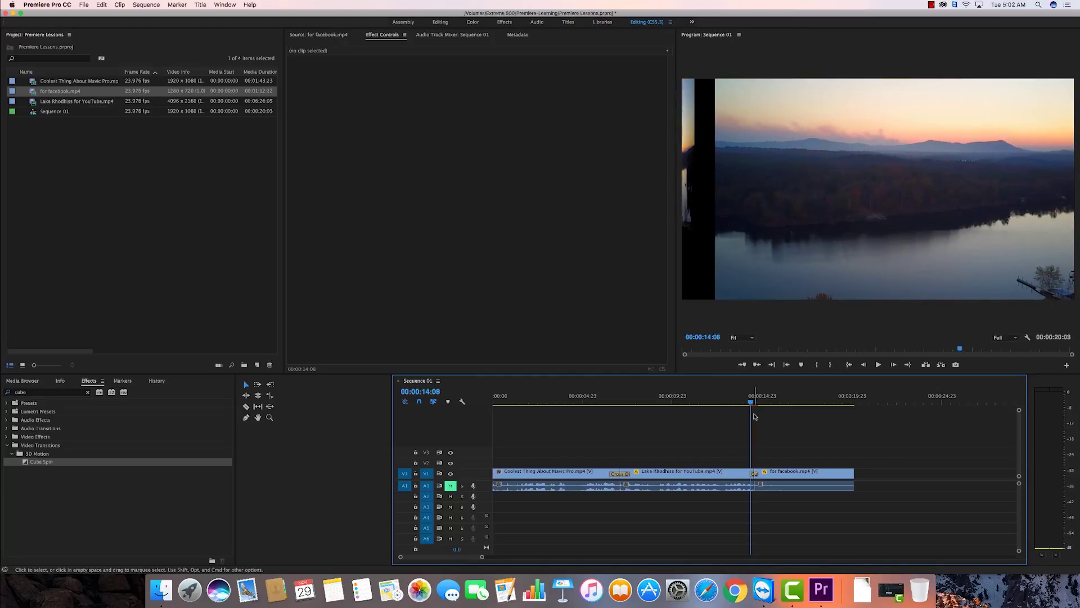
key(Left)
key(Left)
key(Left)
key(Left)
key(Left)
key(Left)
key(Left)
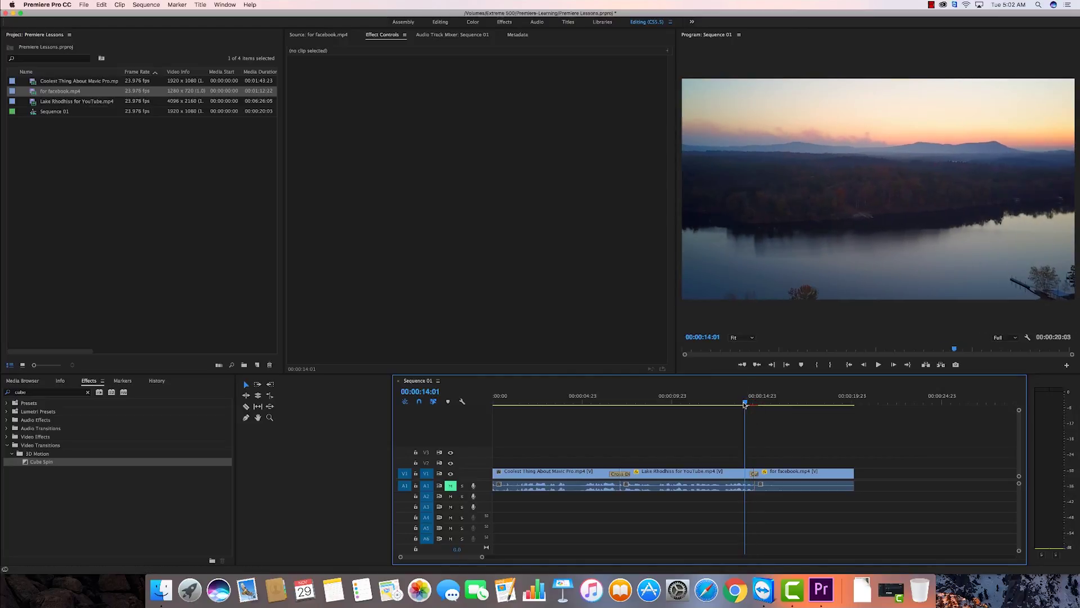
key(space)
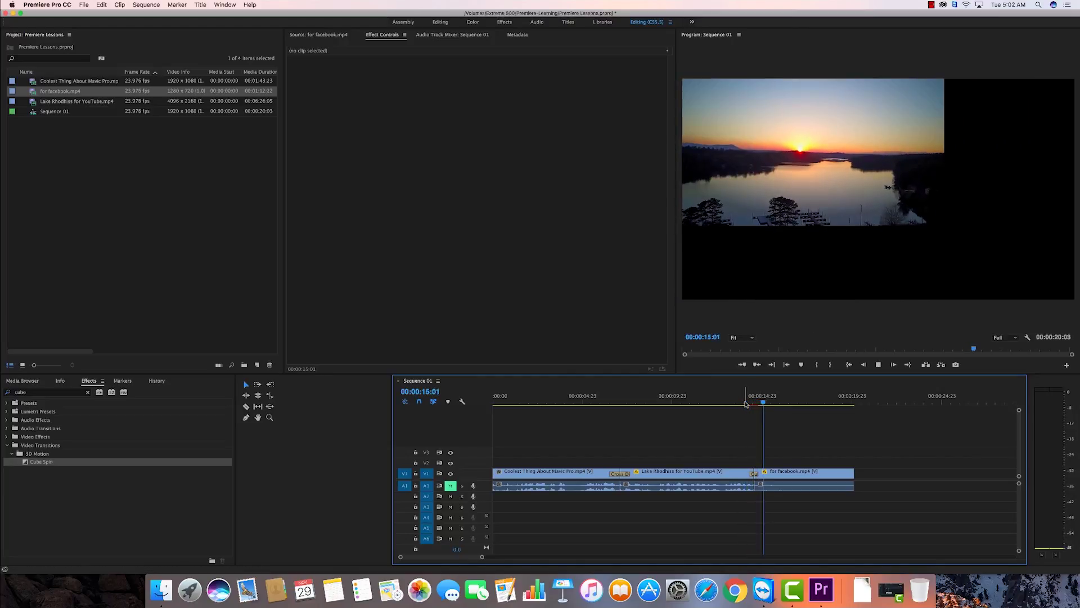
key(space)
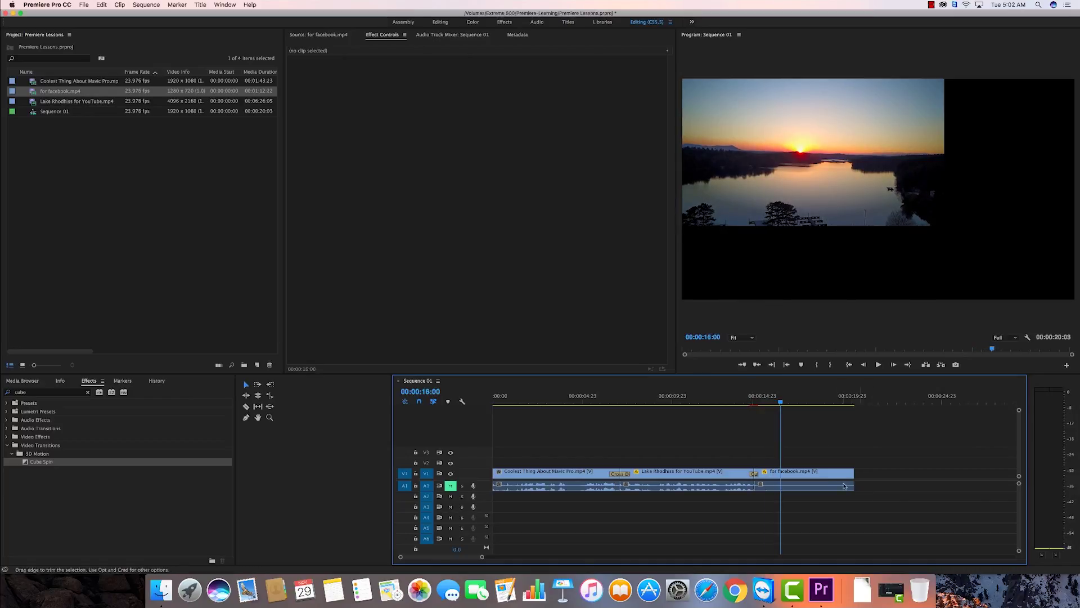
click(816, 476)
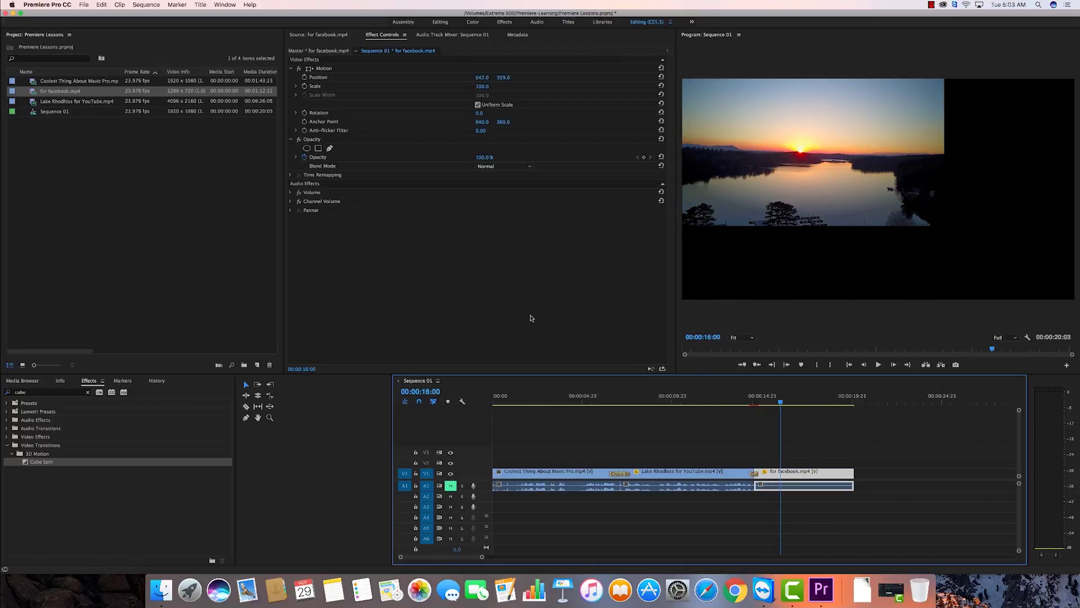
Set the for facebook clip's Scale to 150
click(480, 88)
text(150)
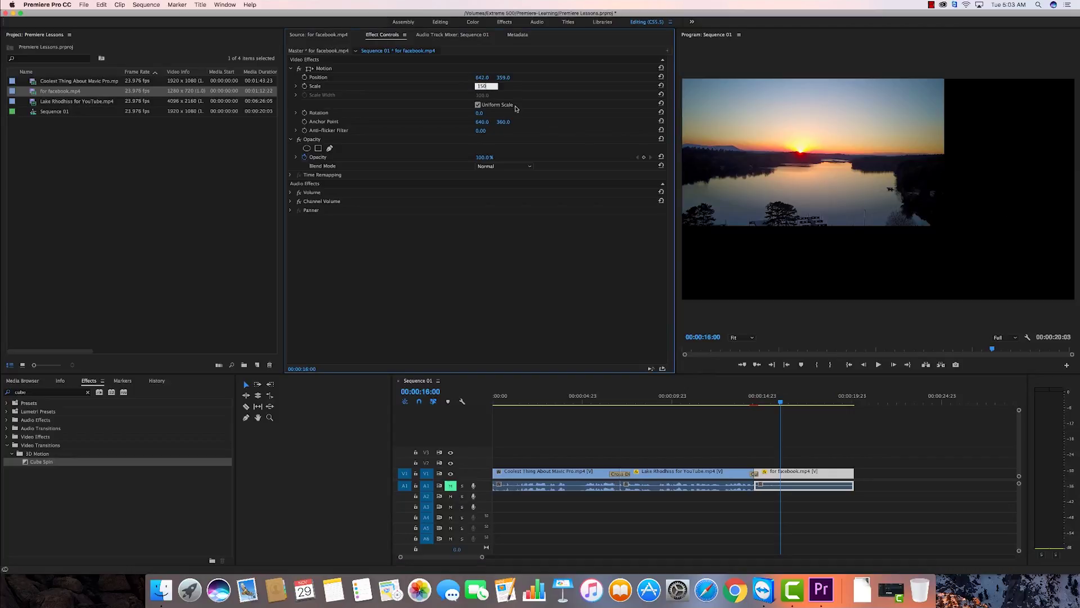
key(Return)
Reposition the clip to 950, 540 and review the reframed shot around the edit
drag(504, 78, 659, 78)
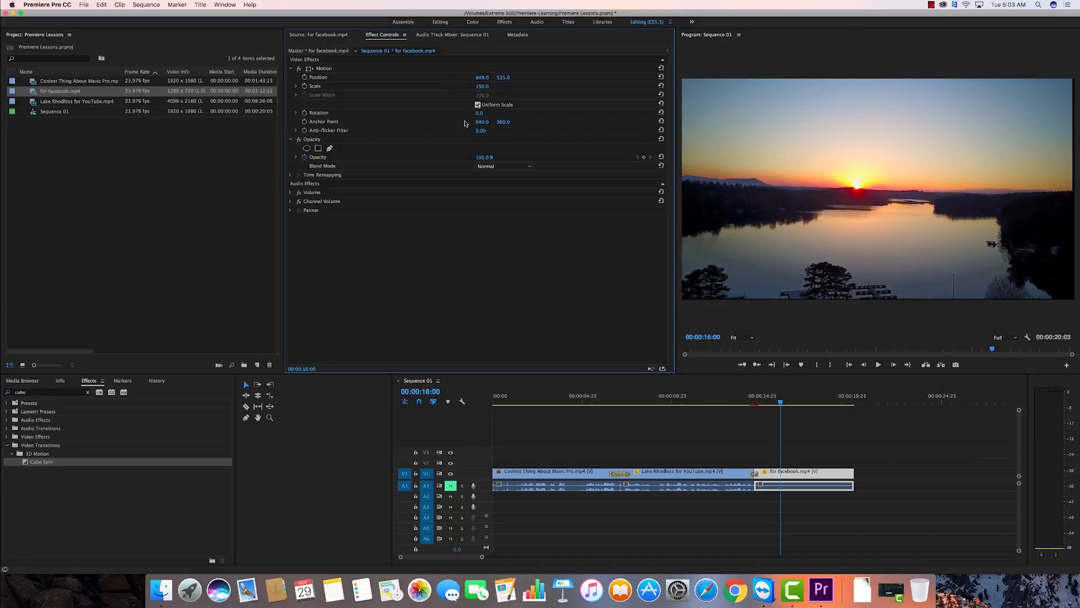
click(484, 78)
text(950)
key(Tab)
text(5)
key(Return)
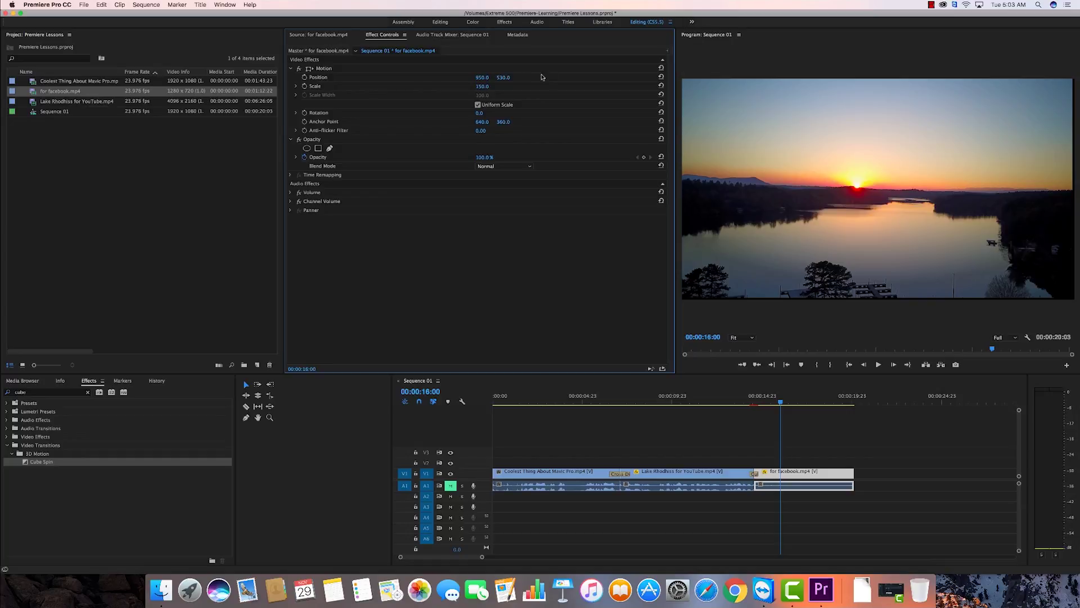
click(505, 77)
text(540)
key(Return)
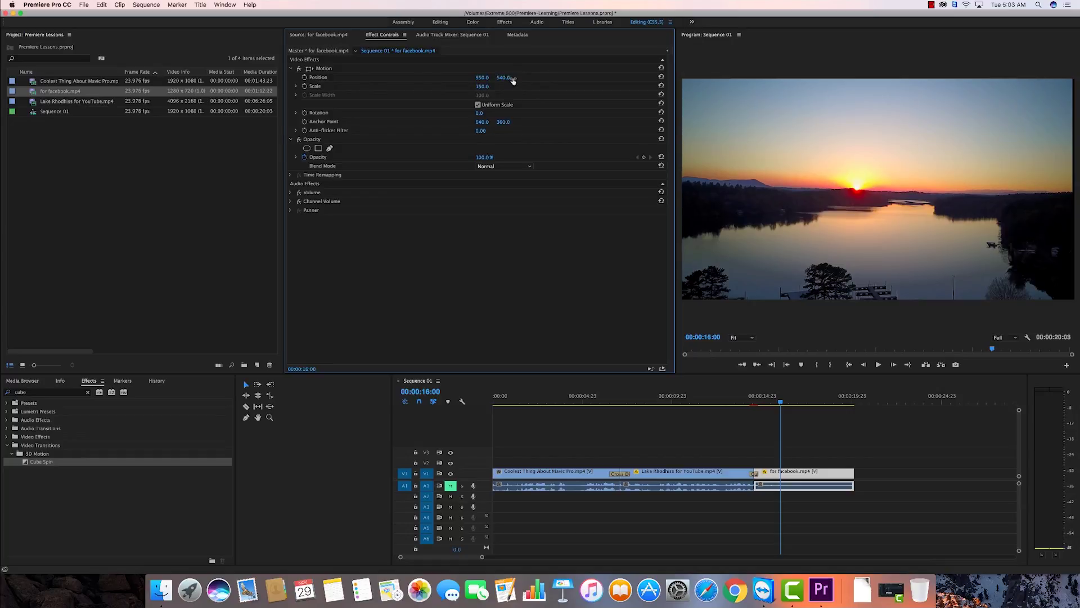
click(482, 78)
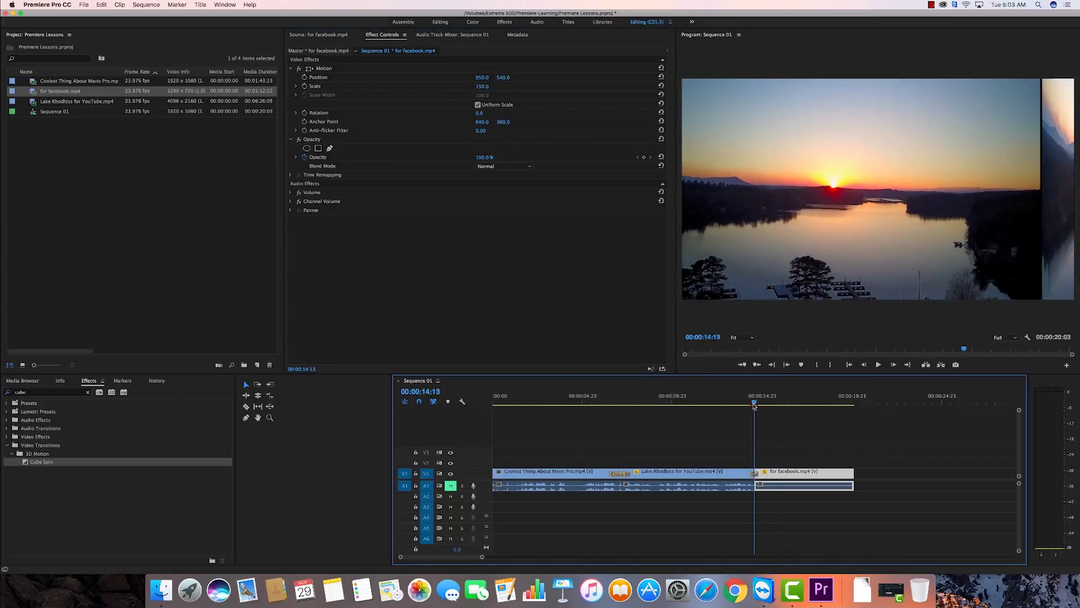
drag(754, 406, 599, 406)
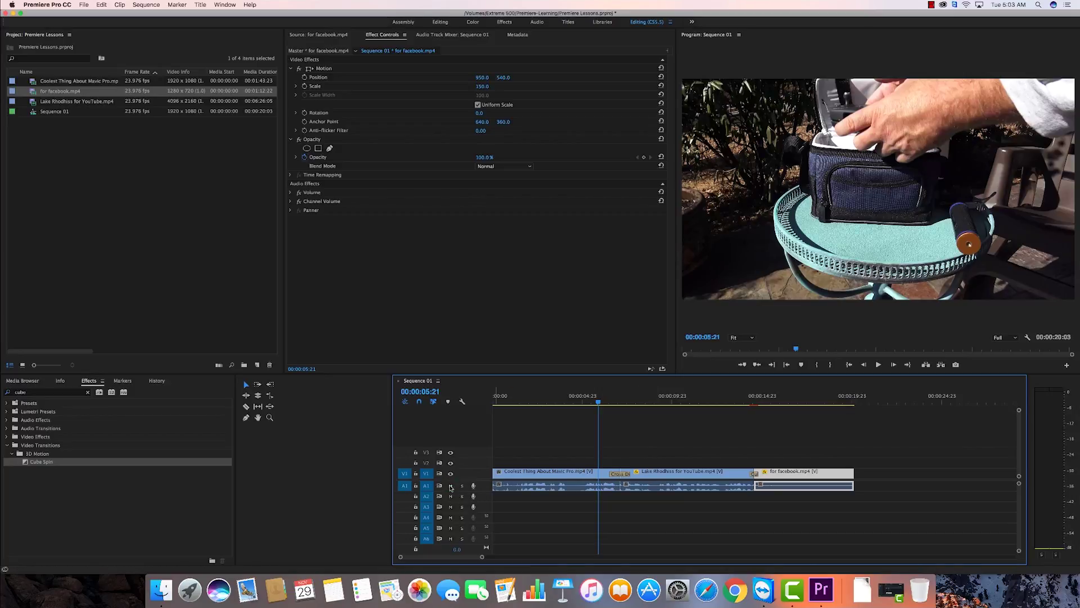
Delete the Cross Dissolve at the first cut and the Cube Spin at the second
click(618, 475)
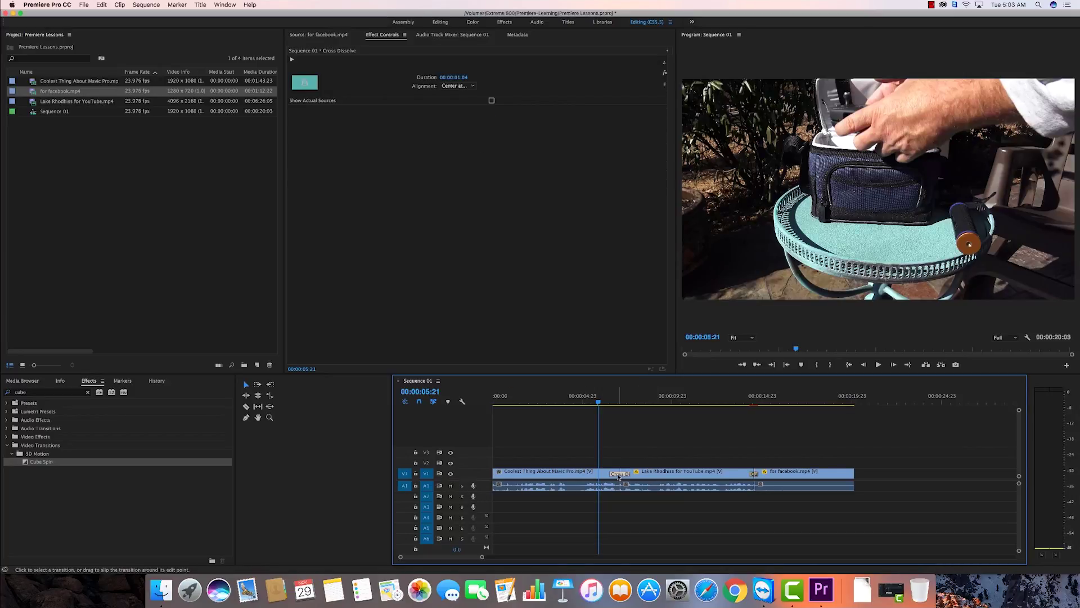
key(Delete)
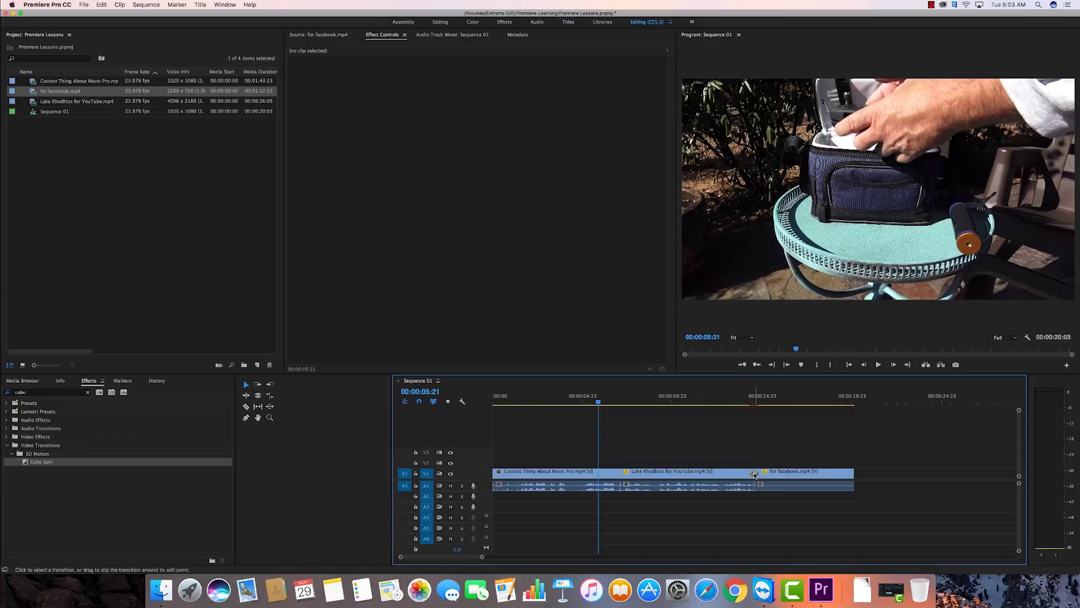
click(754, 473)
key(Delete)
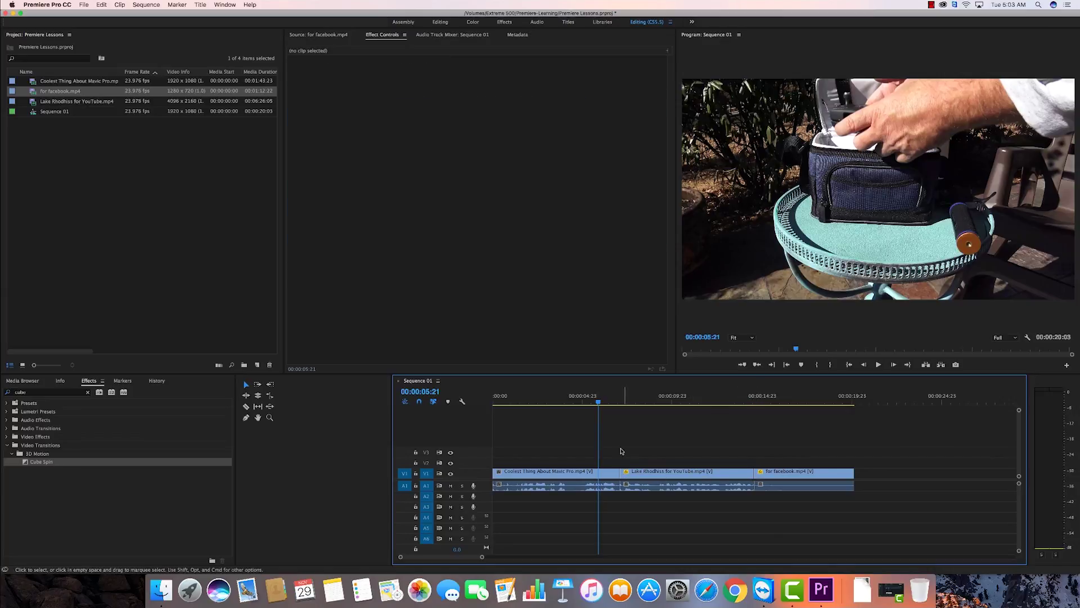
drag(604, 403, 606, 405)
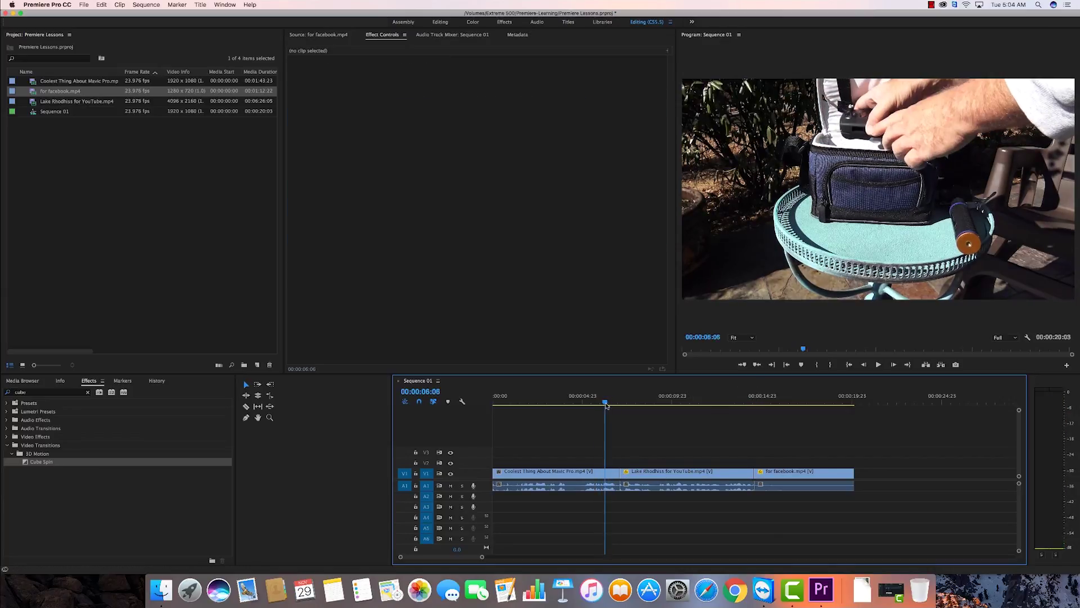
Search 'cons' and apply Constant Power to the first A1 edit, then play it back
key(space)
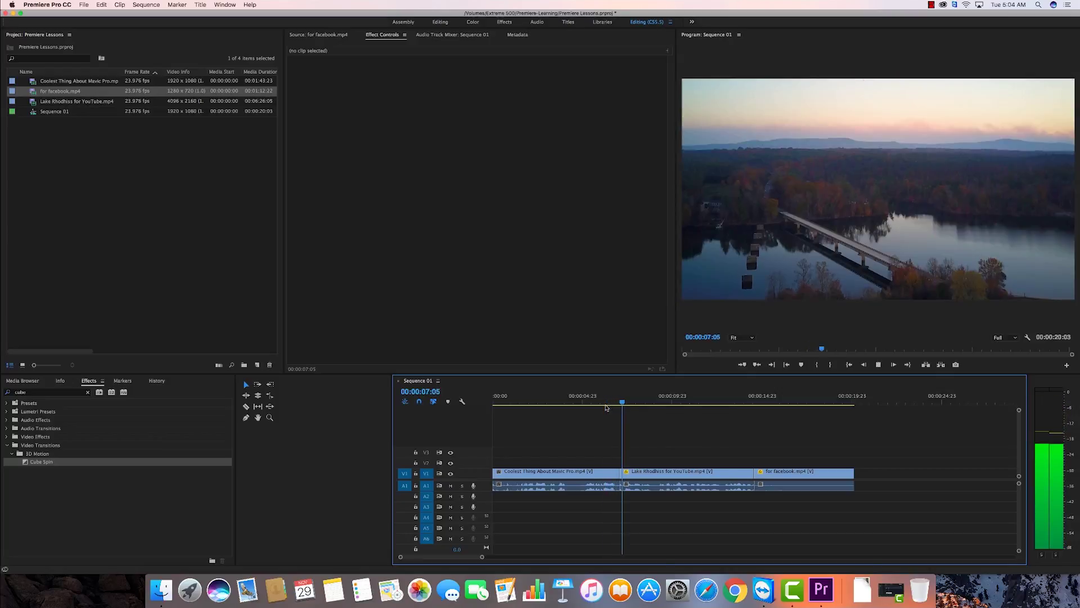
key(space)
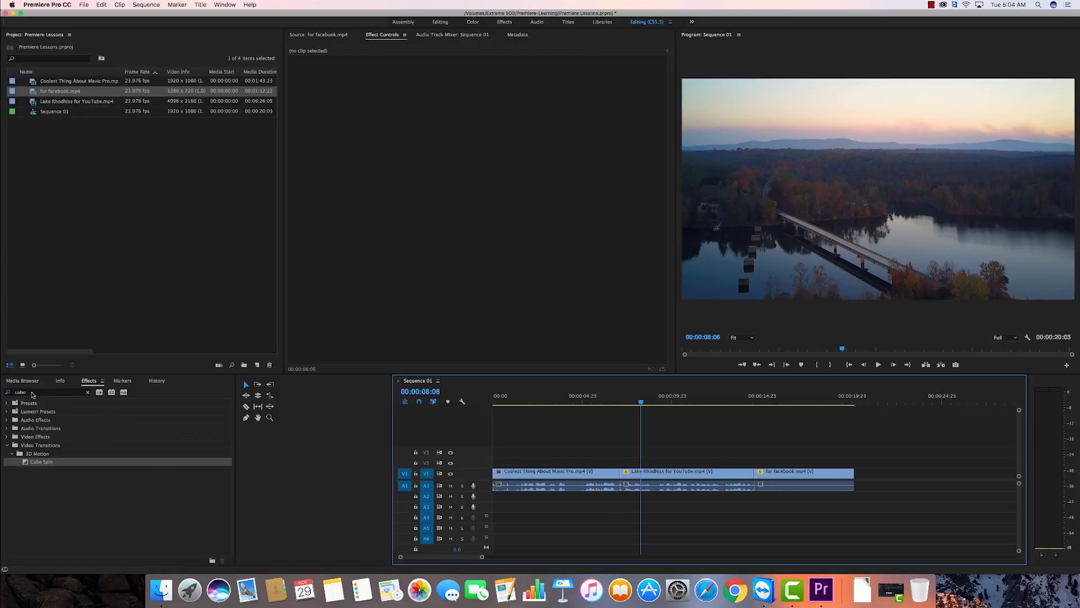
click(44, 392)
key(BackSpace)
key(BackSpace)
key(BackSpace)
key(BackSpace)
text(cons)
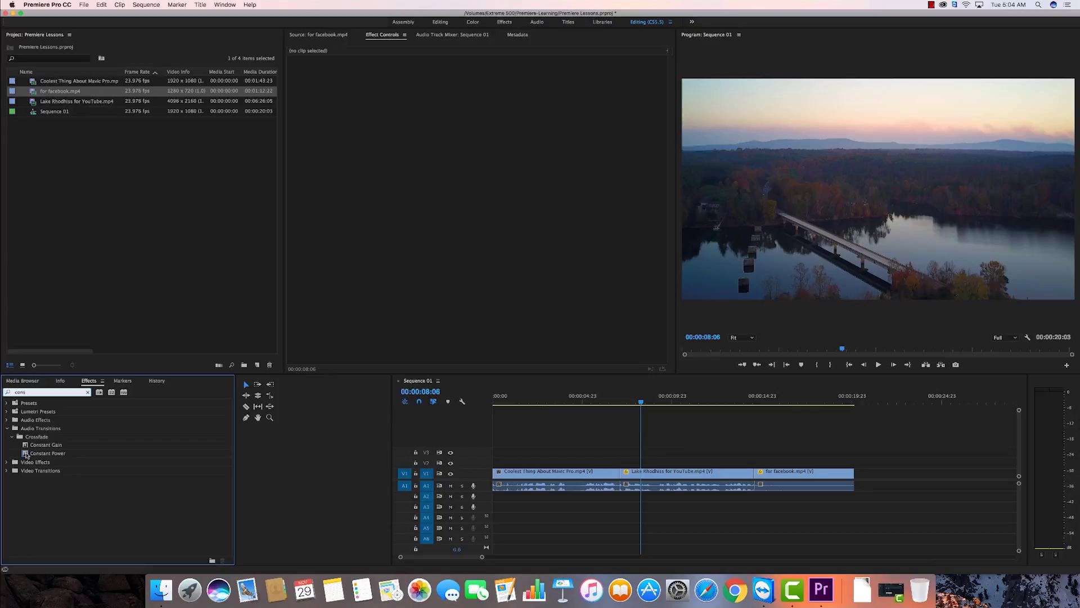
drag(26, 455, 621, 487)
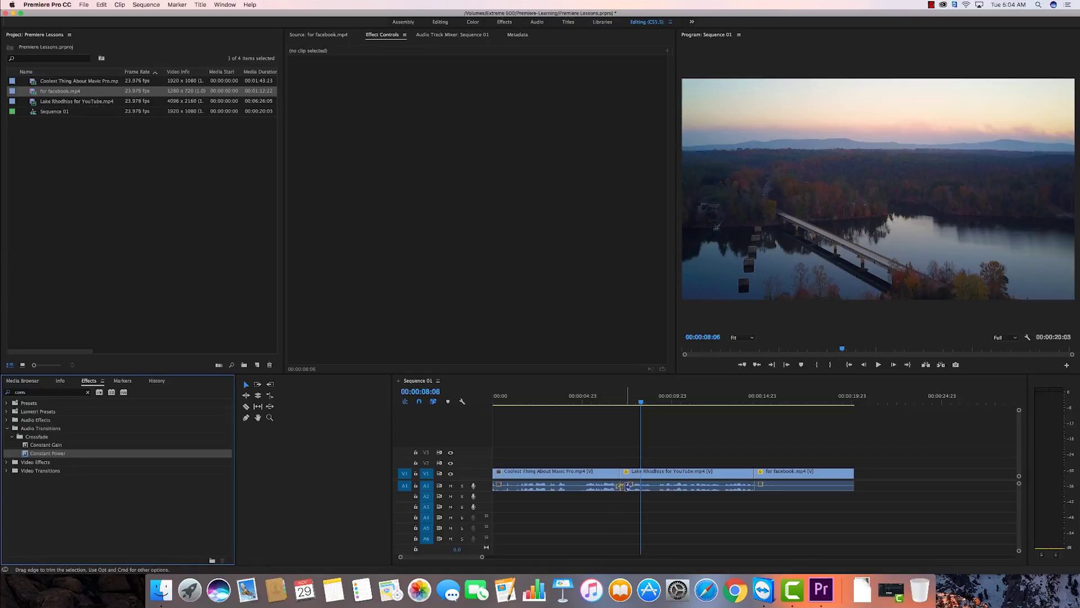
drag(643, 404, 612, 403)
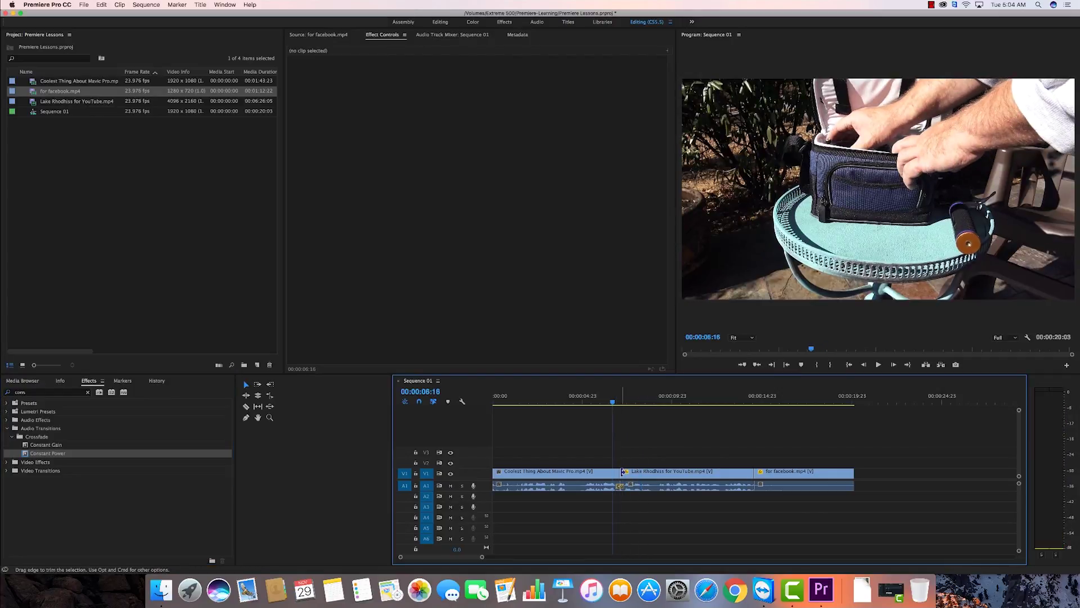
key(space)
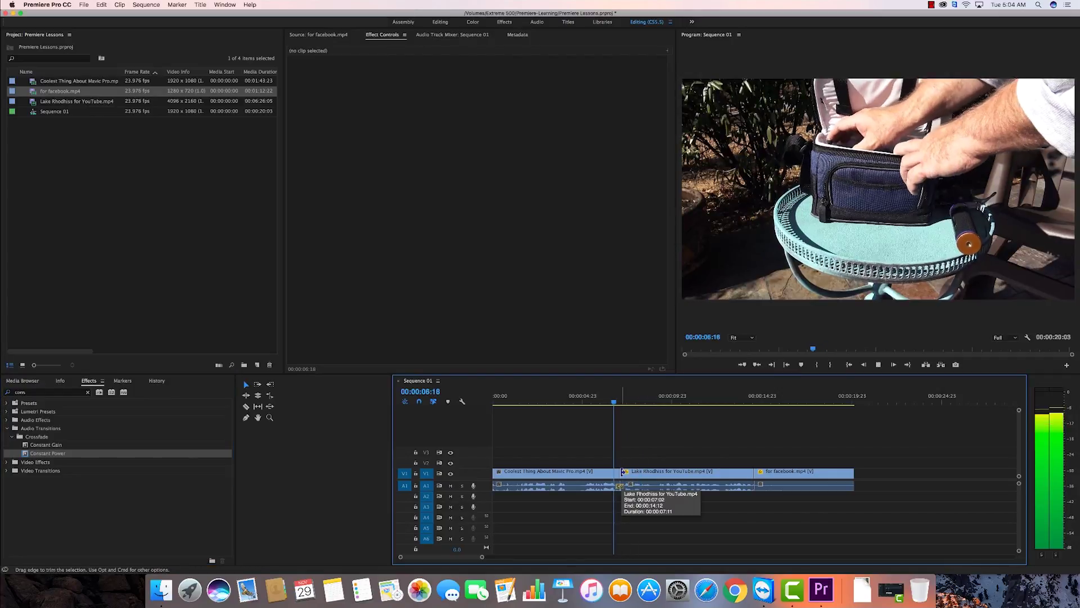
key(space)
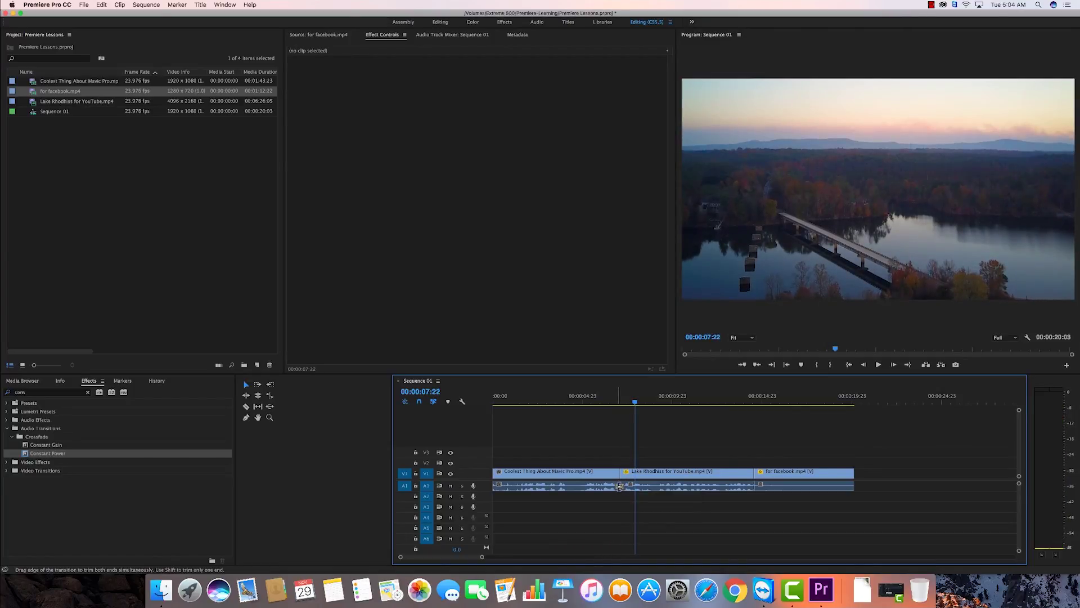
Lengthen the Constant Power crossfade to 00:00:02:04, preview it, then delete it
drag(619, 485, 601, 485)
drag(634, 401, 582, 402)
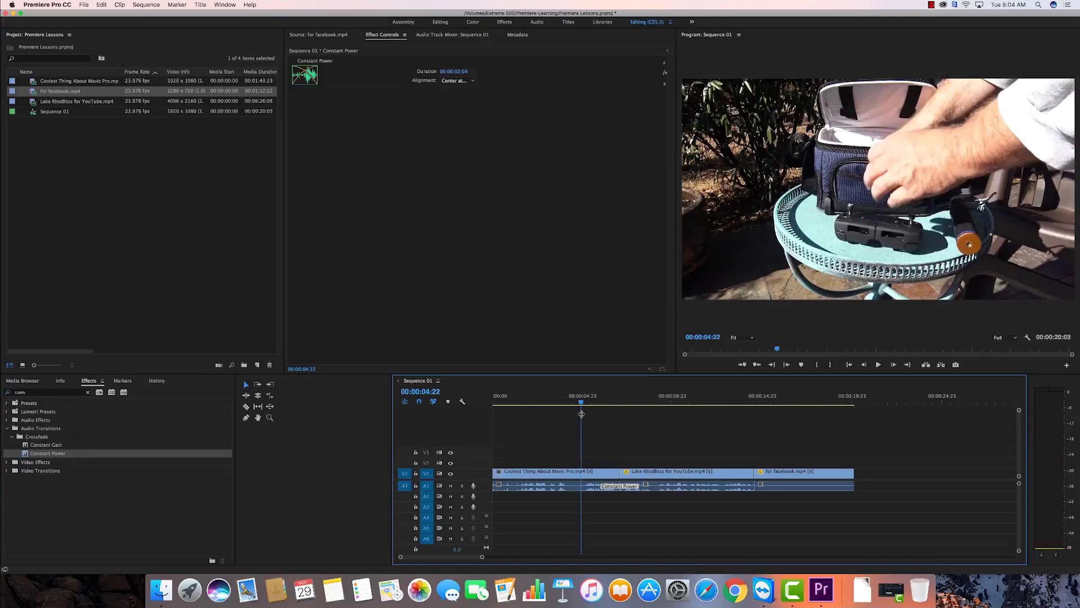
key(space)
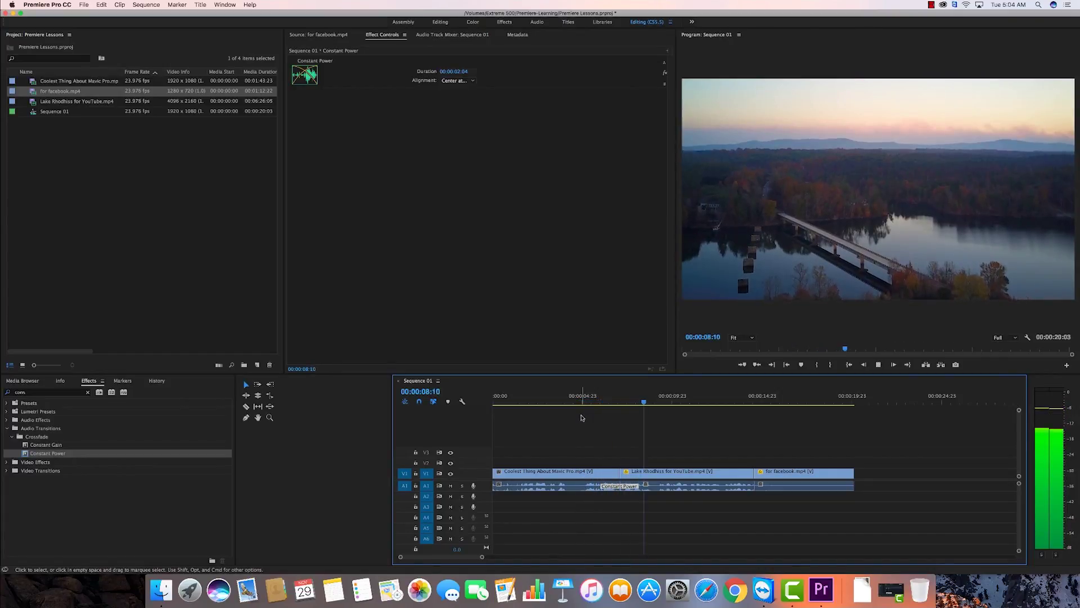
key(space)
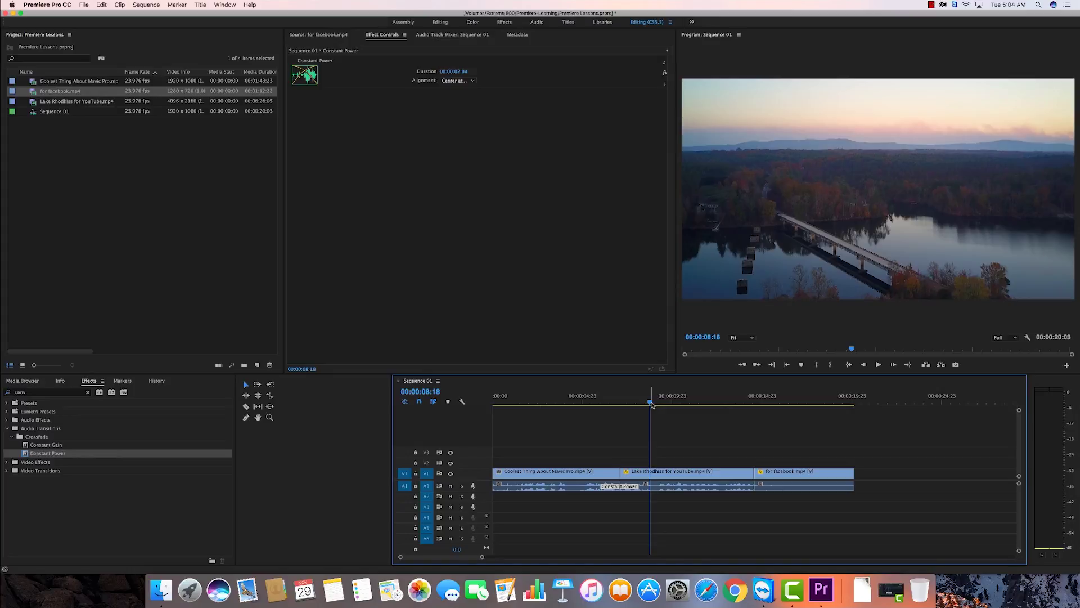
mouse_move(651, 404)
mouse_down()
mouse_move(601, 404)
mouse_move(651, 408)
mouse_up()
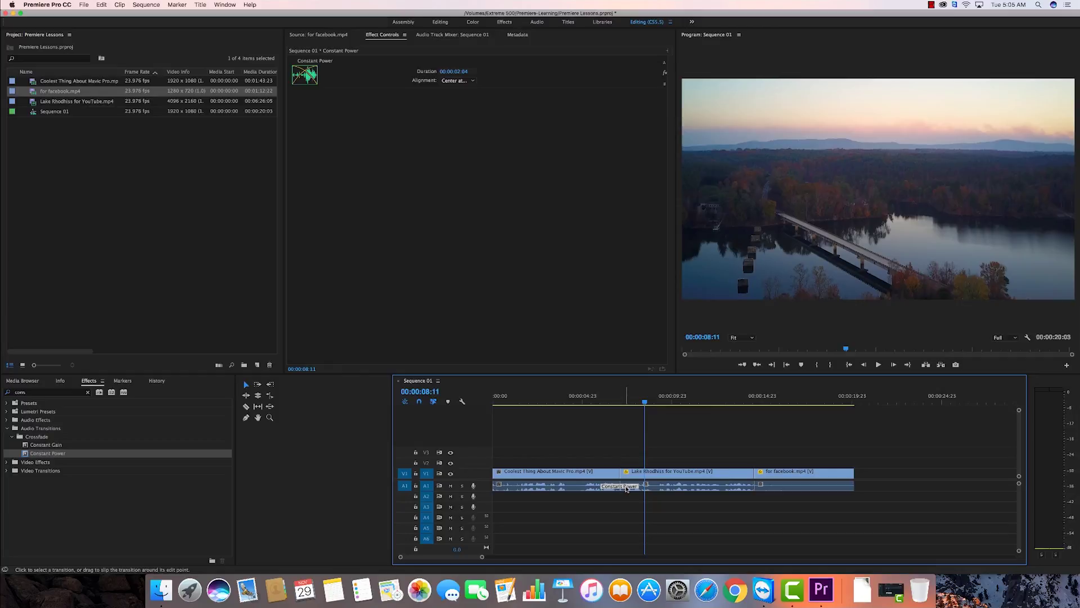
key(Delete)
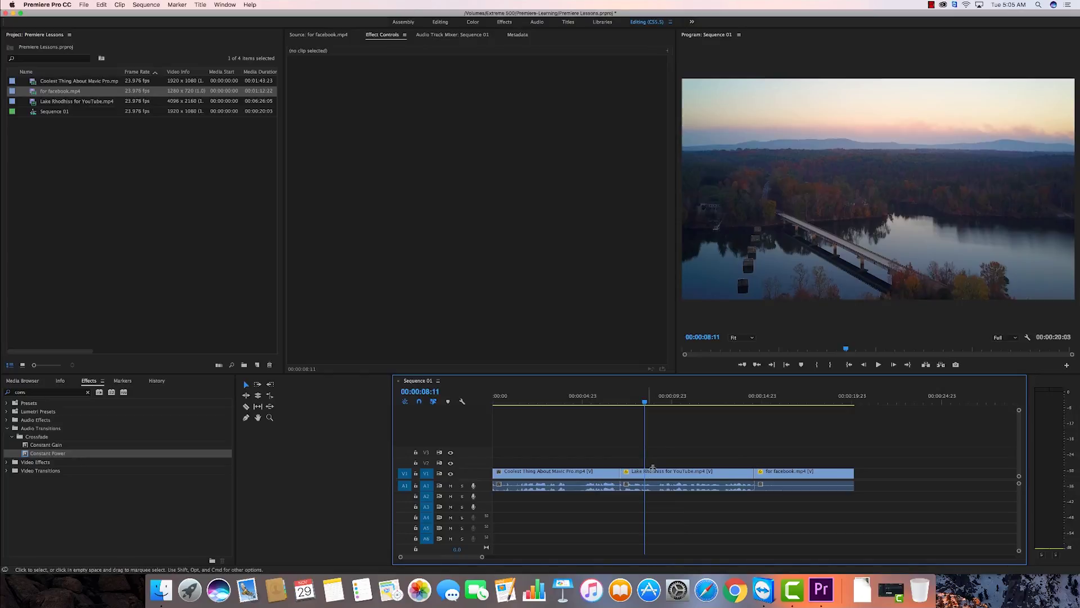
Apply default transitions at both V1 cuts, preview the first Cross Dissolve, then undo the second
right_click(620, 473)
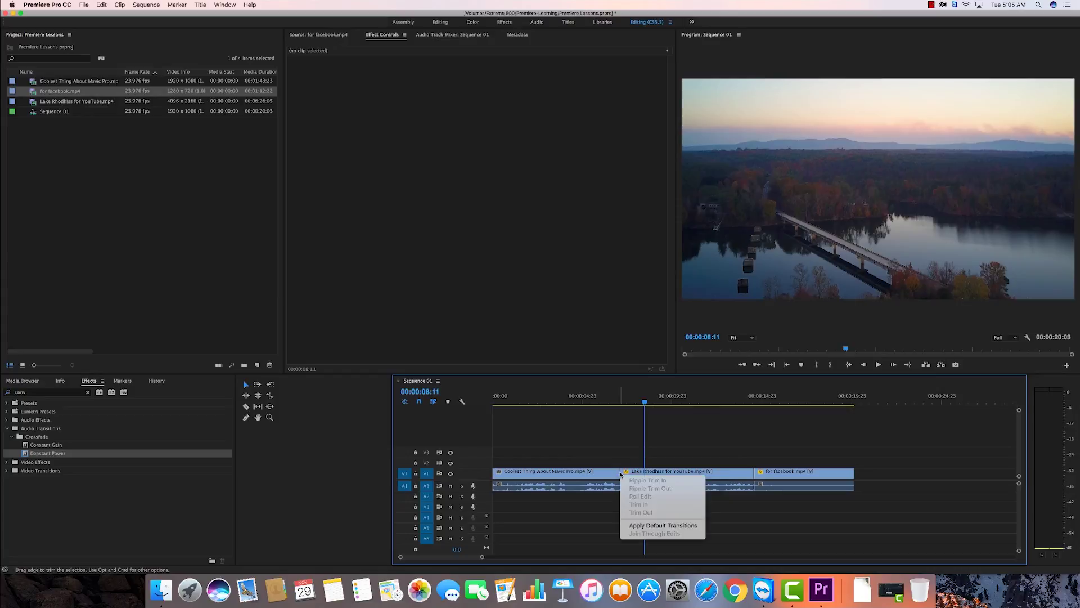
click(652, 526)
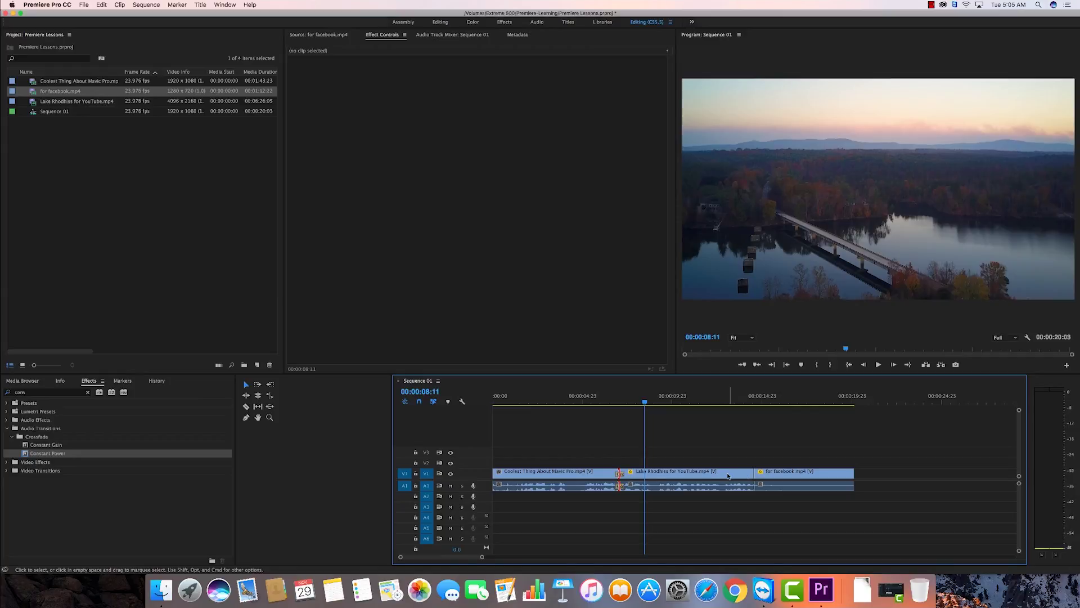
right_click(755, 474)
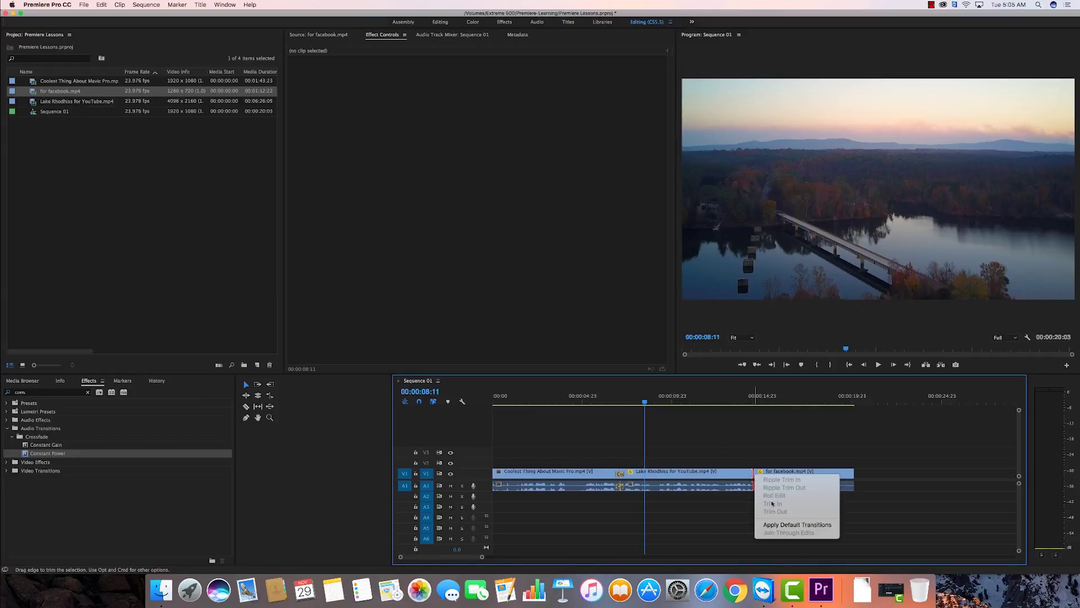
click(791, 524)
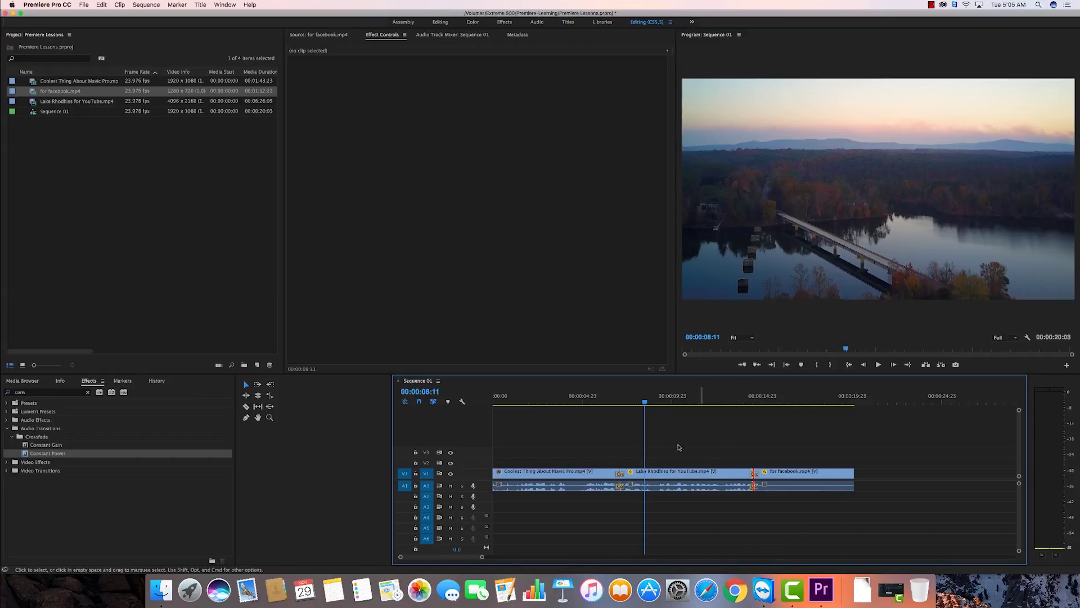
drag(645, 403, 609, 408)
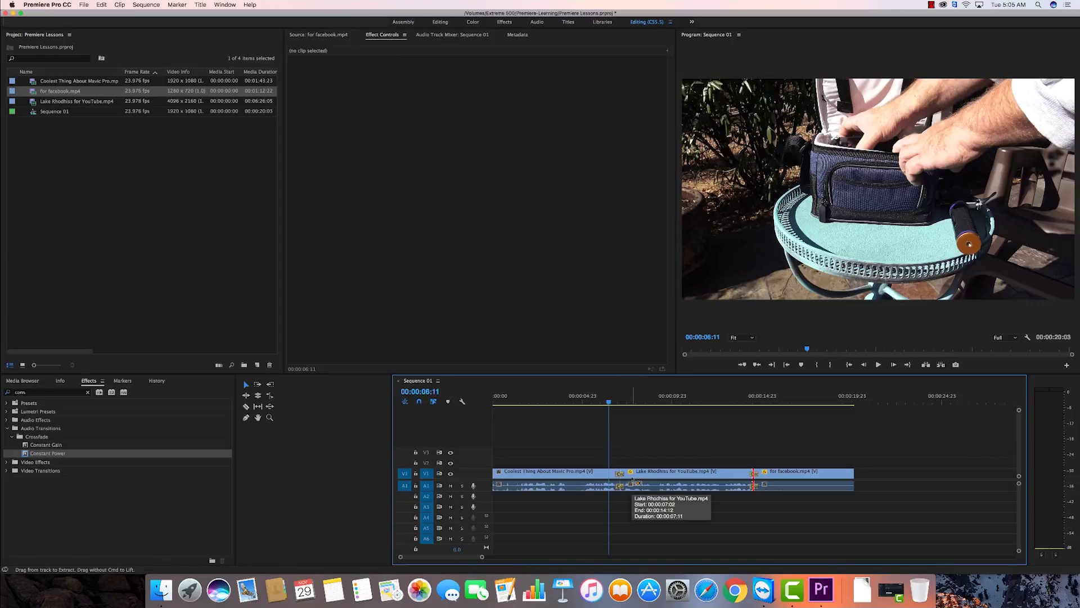
key(super+z)
key(super+z)
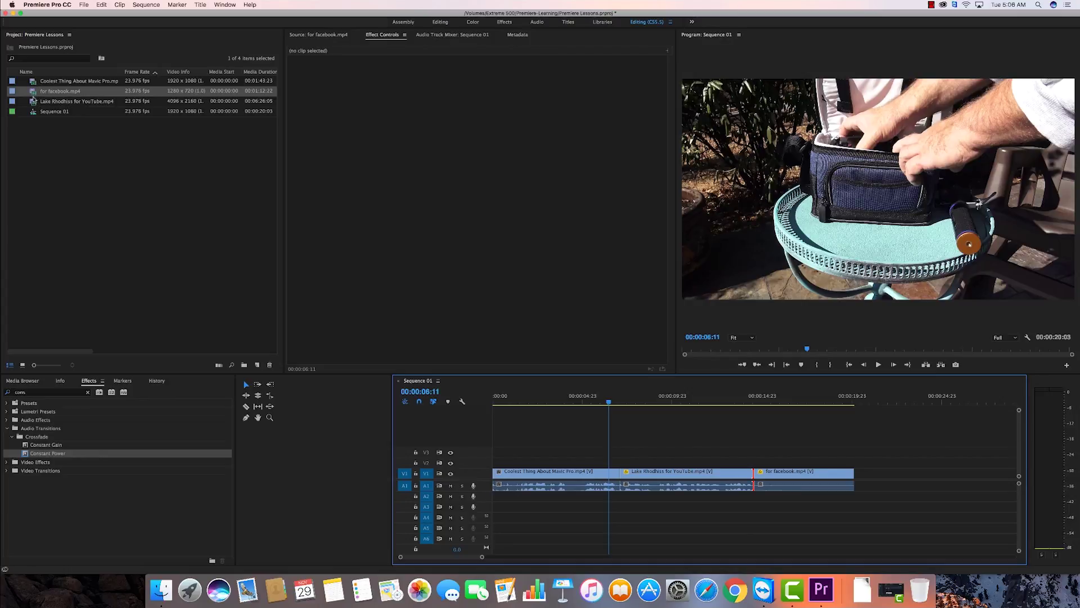
Mark In and Out points around a five-second section of Lake Rhodhiss for YouTube.mp4
double_click(33, 102)
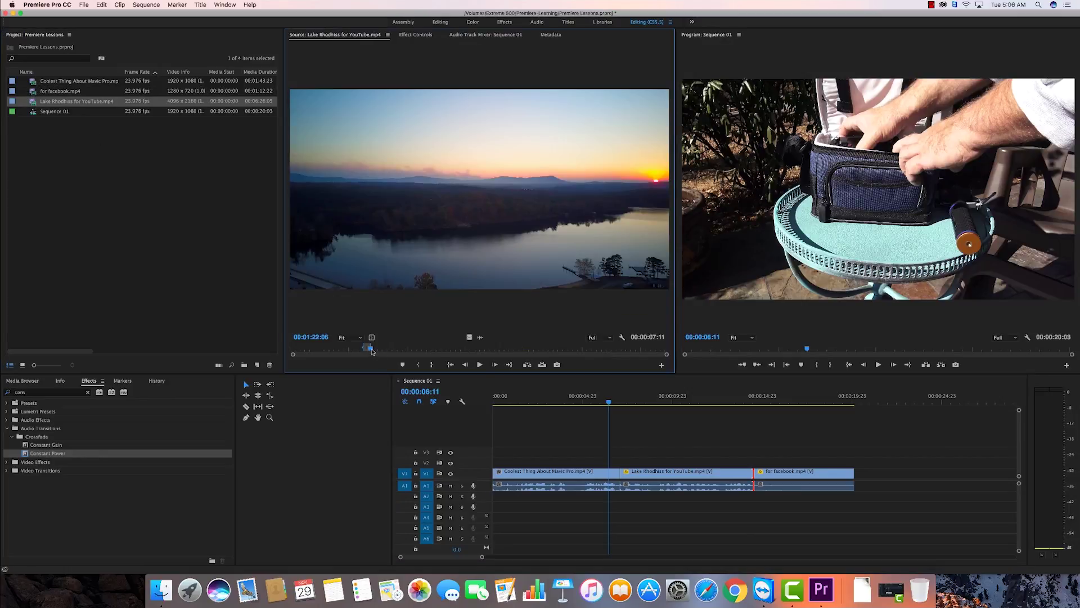
drag(371, 351, 599, 354)
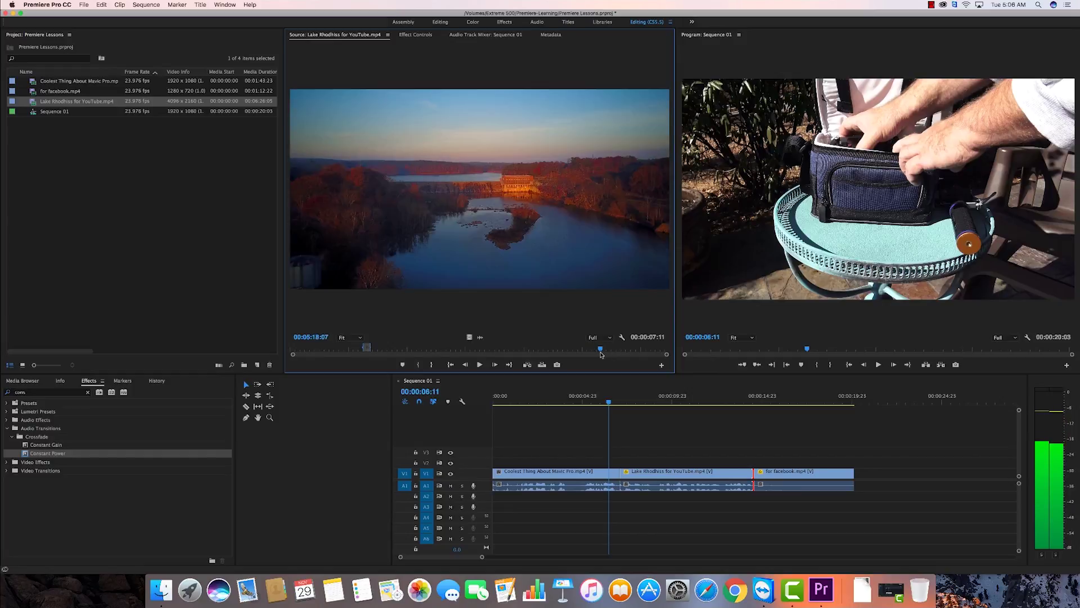
click(418, 364)
click(485, 365)
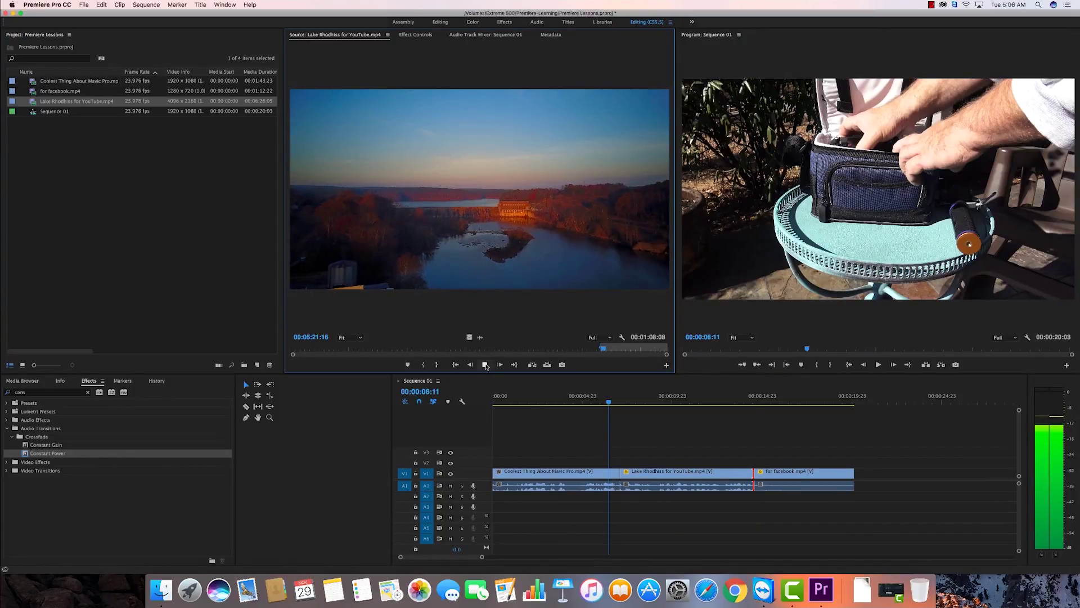
click(485, 366)
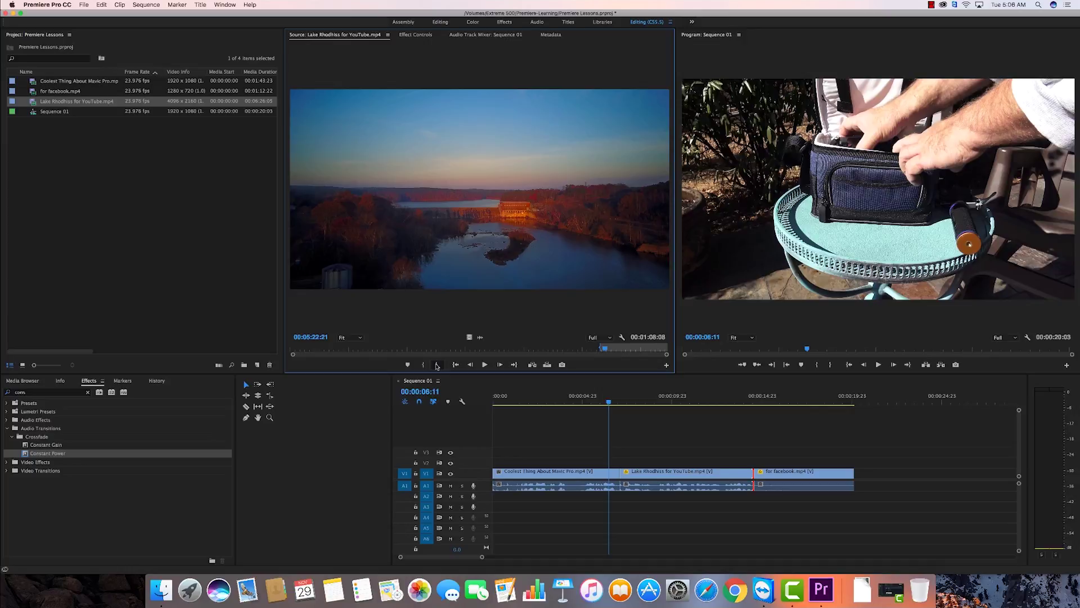
click(437, 364)
Place the marked Lake Rhodhiss section after for facebook.mp4 and select all four clips
drag(621, 299, 792, 477)
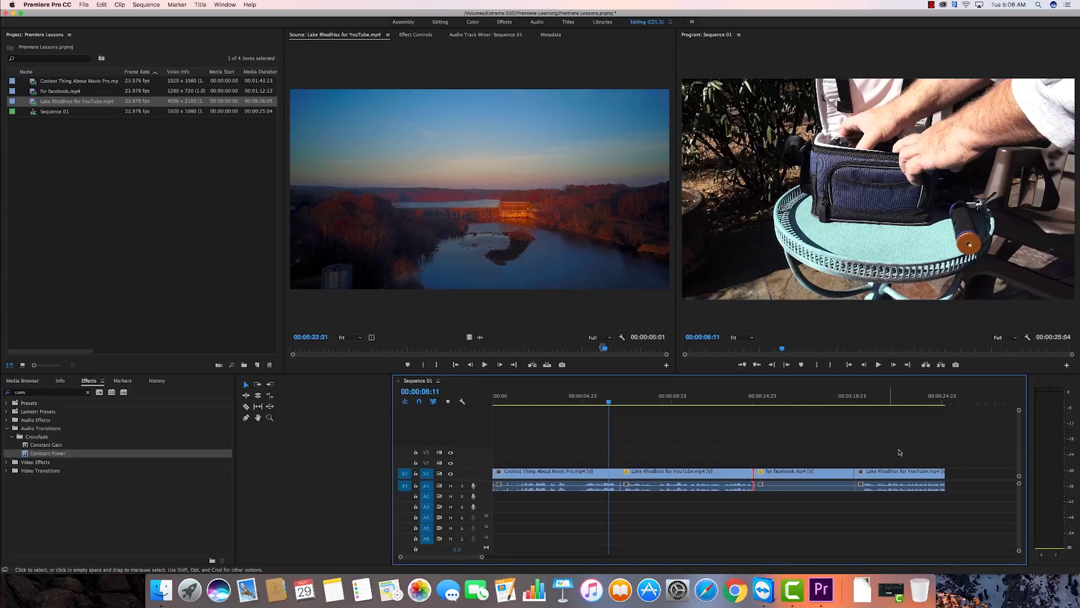
click(952, 456)
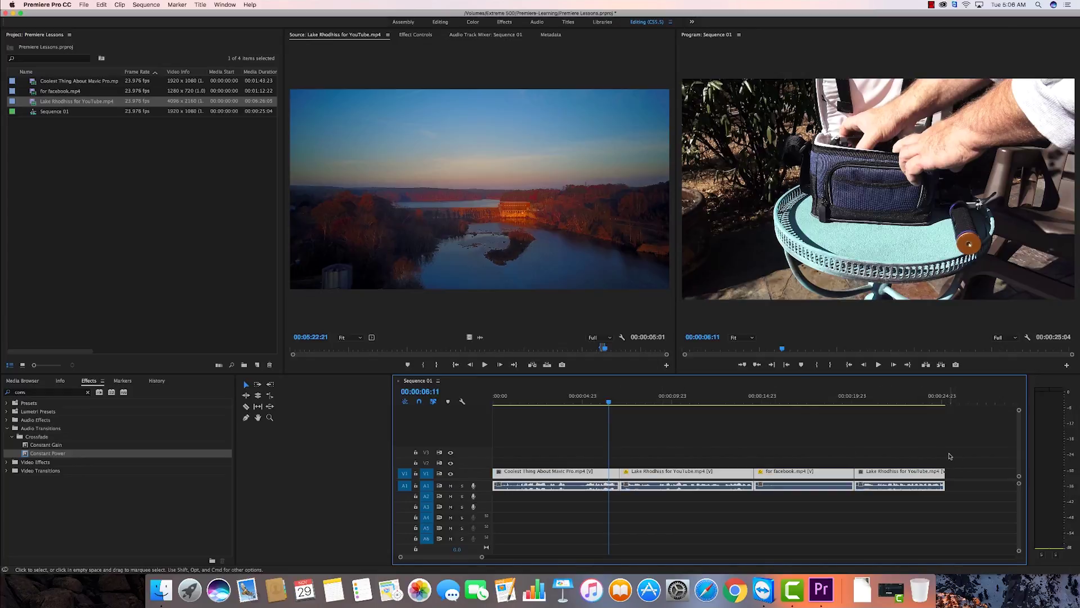
key(super+a)
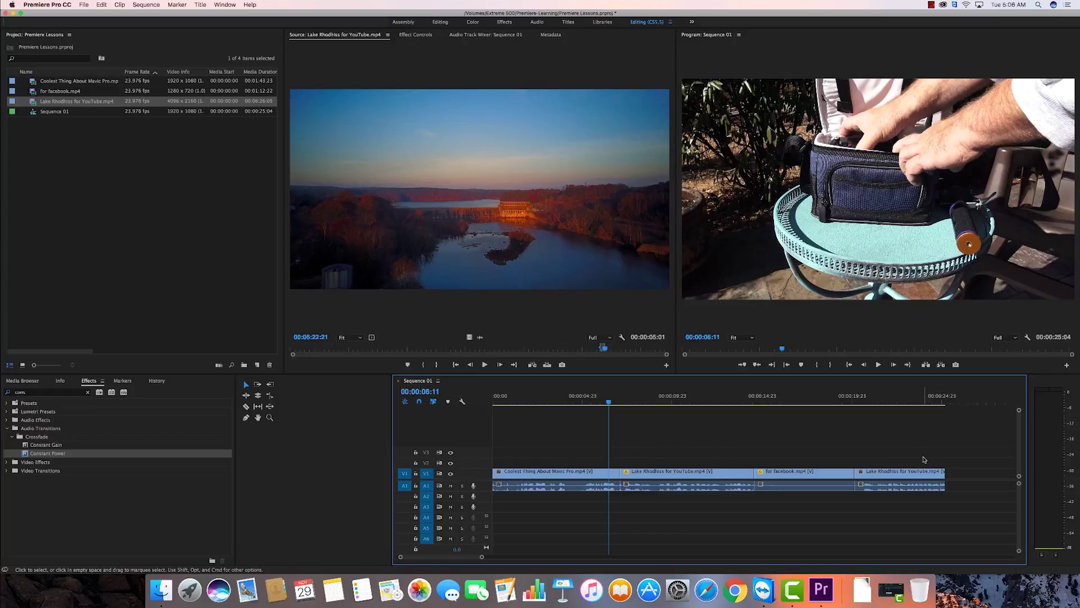
drag(966, 452, 540, 495)
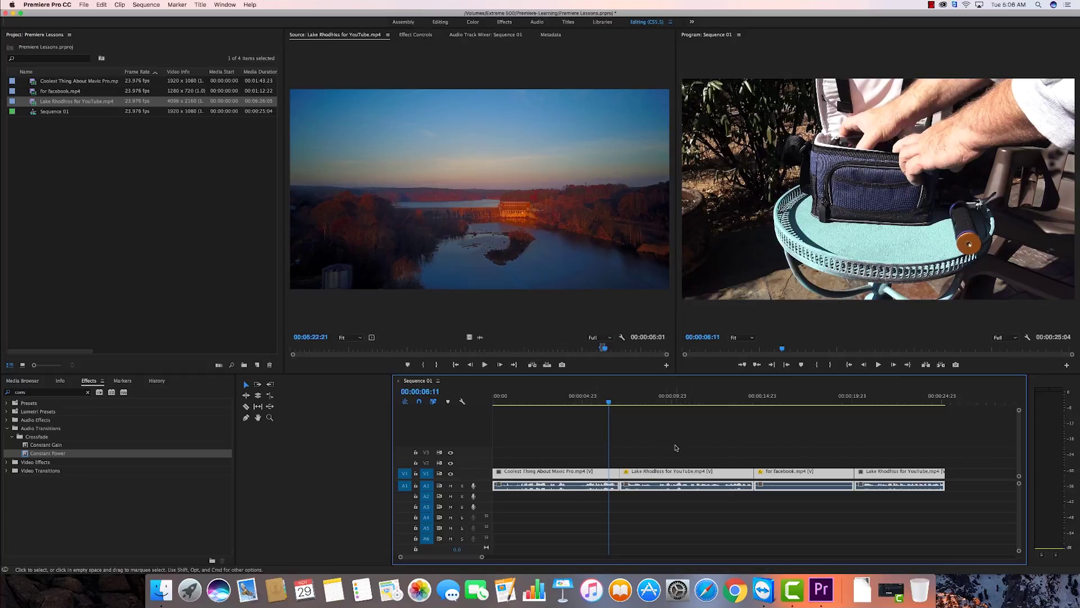
Apply Sequence > Apply Default Transitions to Selection to all four selected clips
click(147, 5)
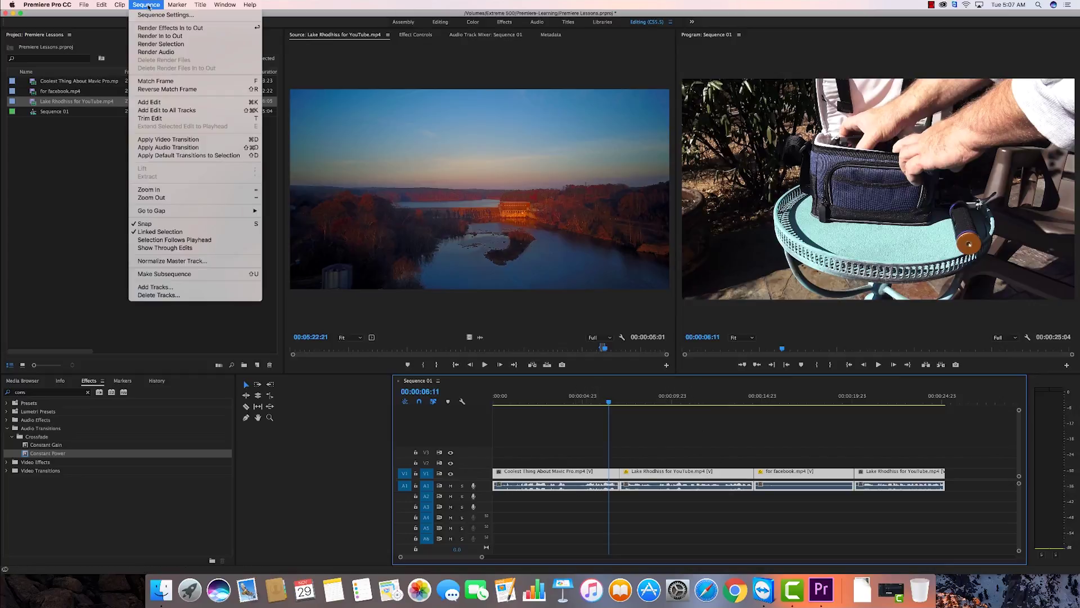
click(173, 156)
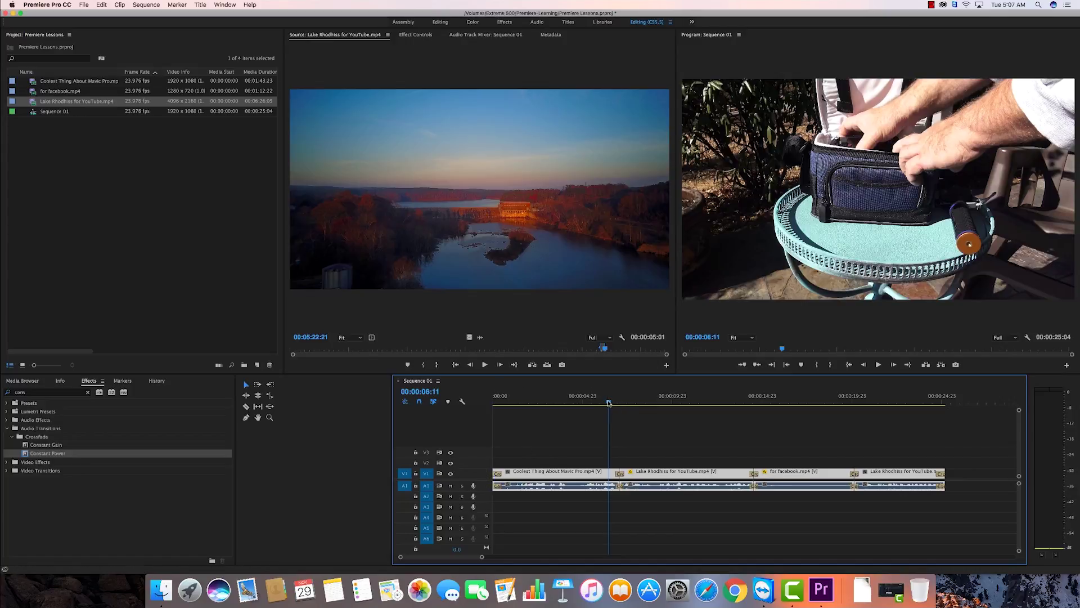
drag(609, 403, 494, 403)
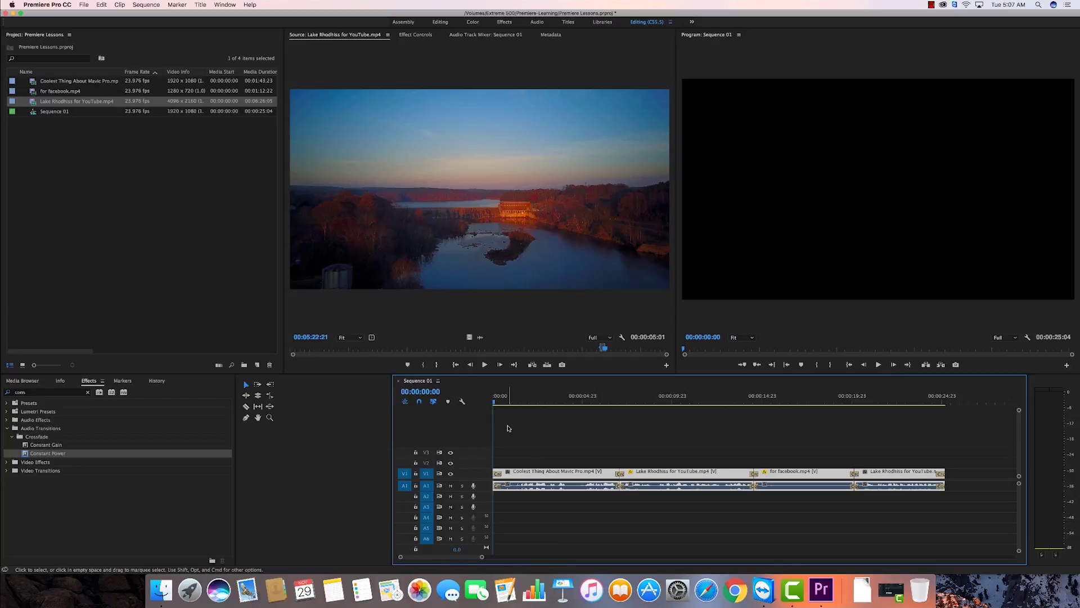
Play the sequence to review the opening fade-in and the fade-out at the end
key(space)
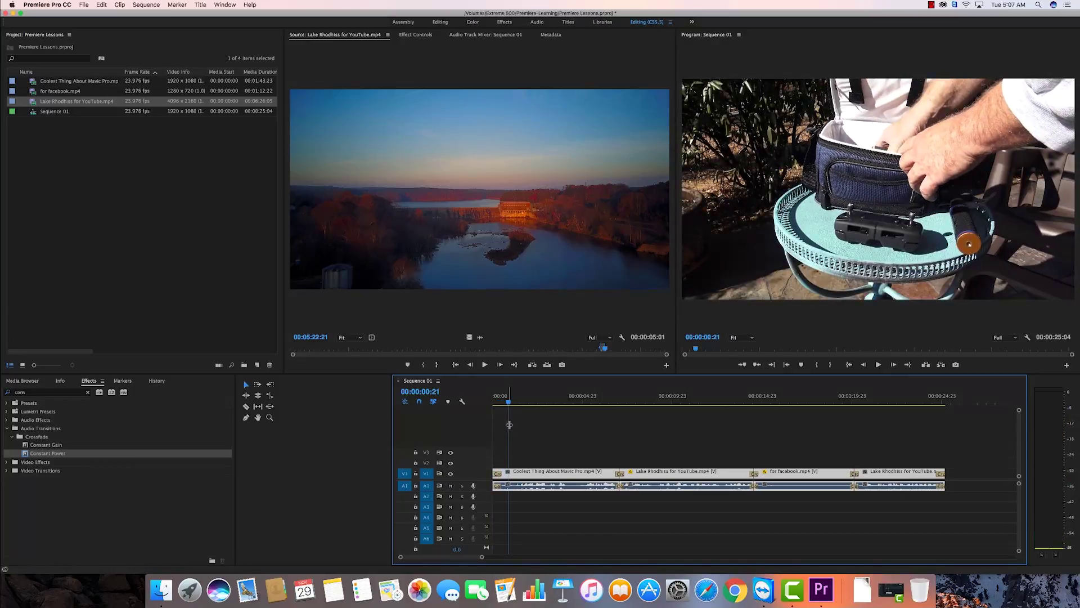
key(j)
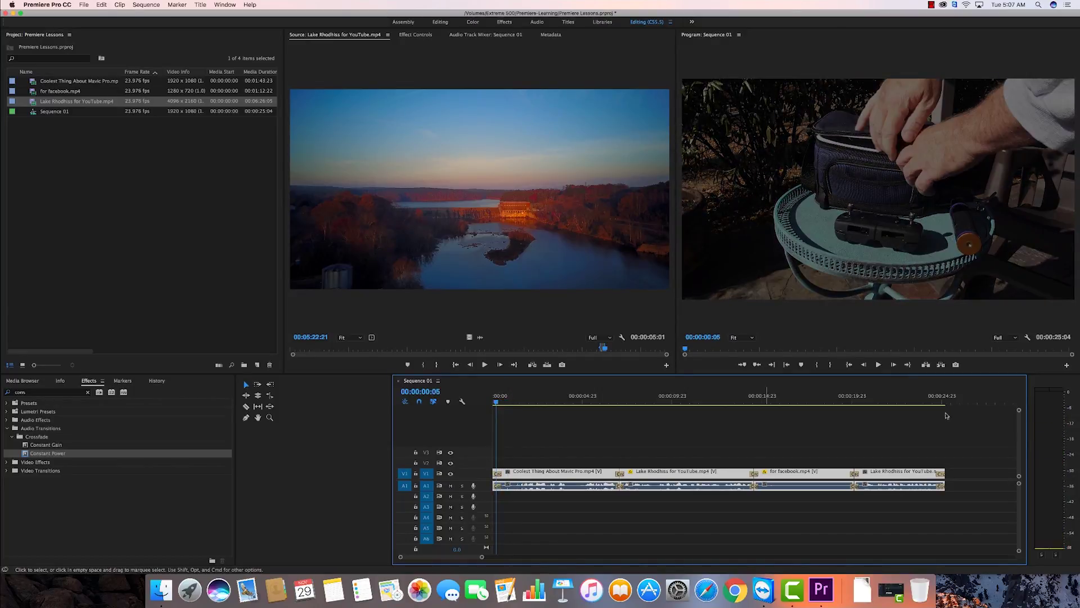
click(933, 401)
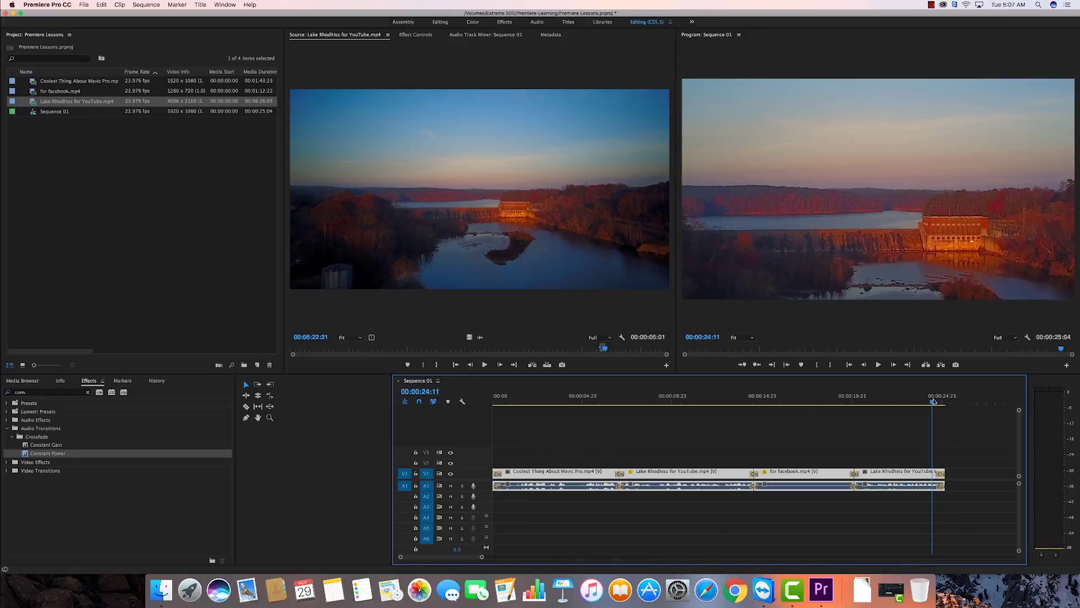
drag(934, 402, 943, 405)
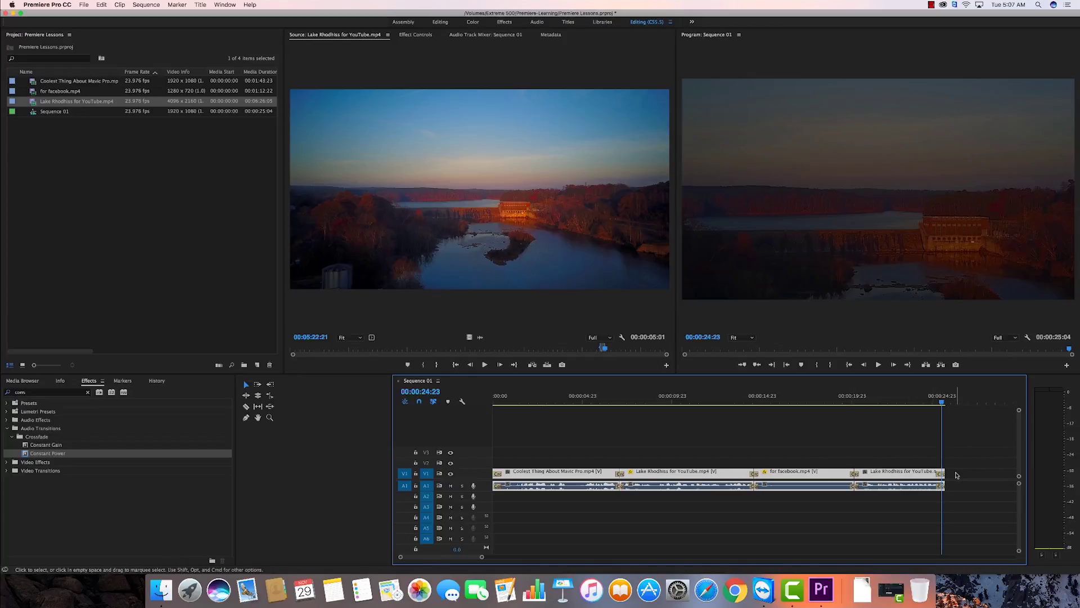
Delete the transitions at the sequence end and start, then widen the Source monitor
key(super+a)
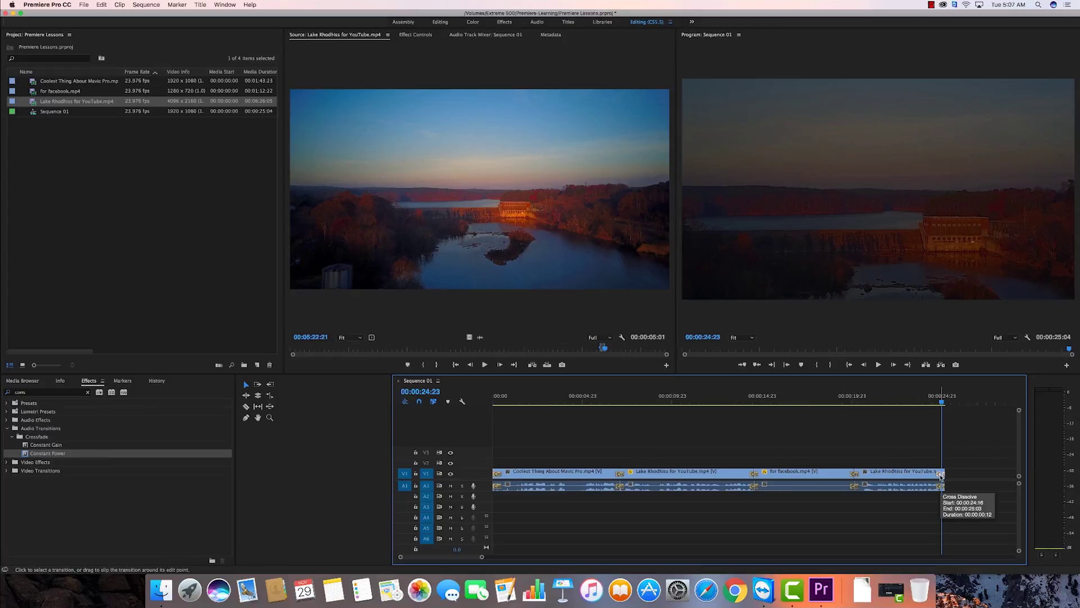
click(940, 475)
key(Delete)
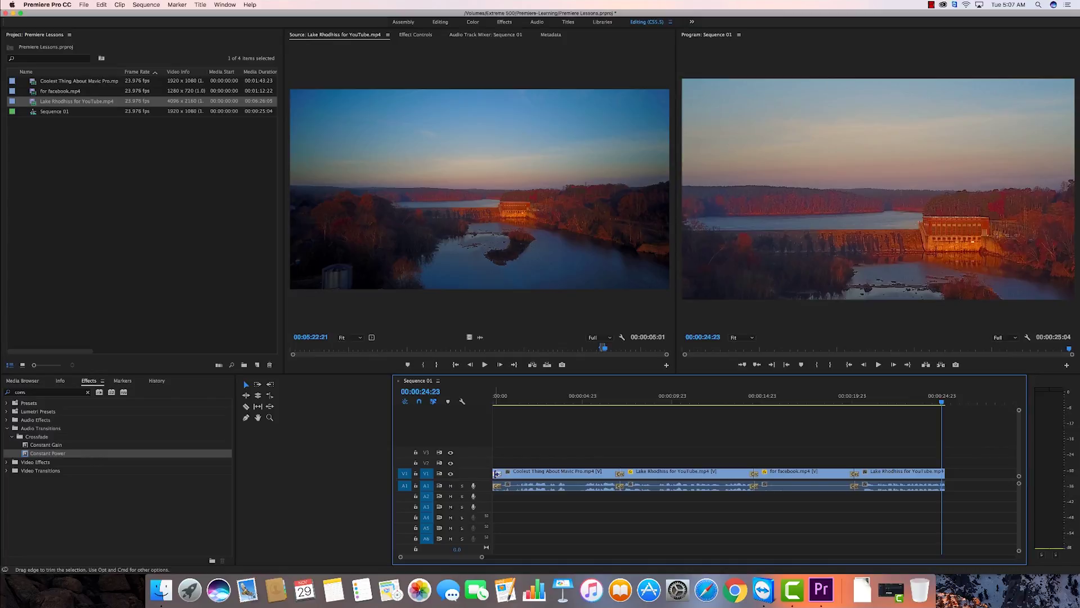
key(Delete)
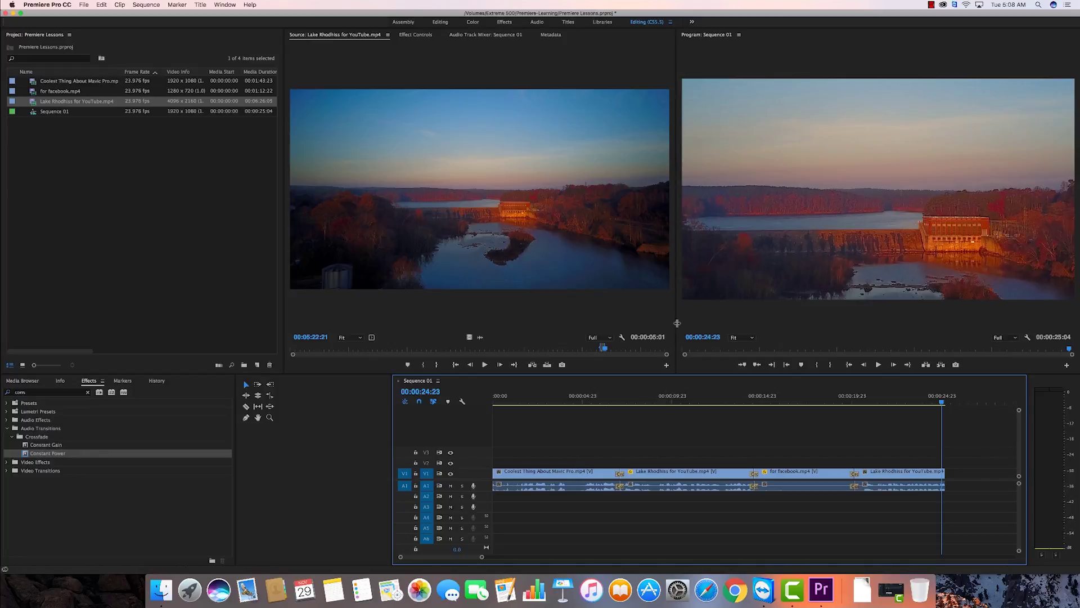
drag(674, 325, 689, 325)
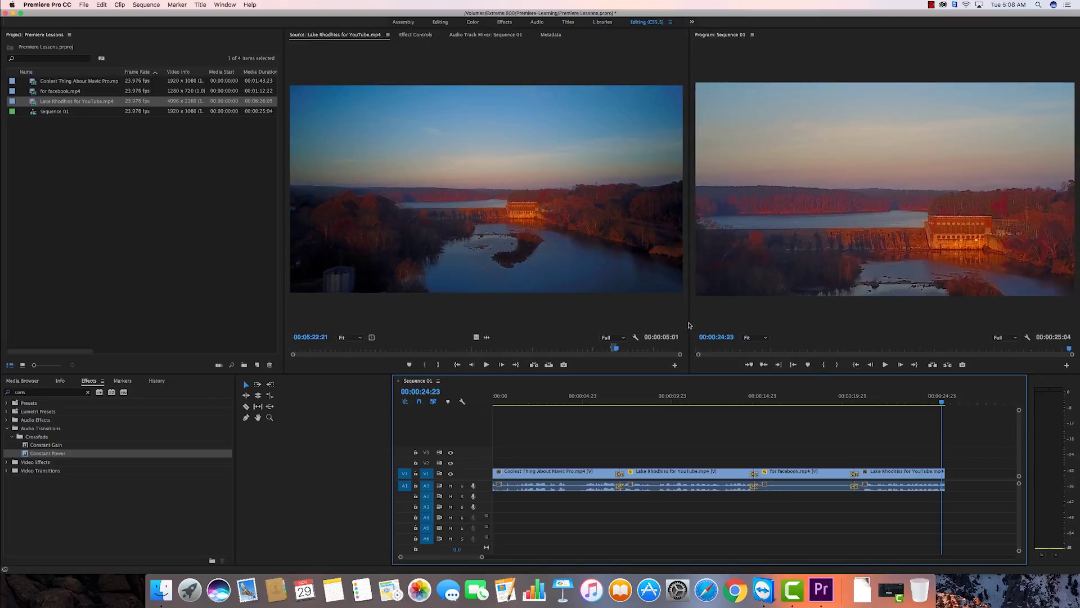